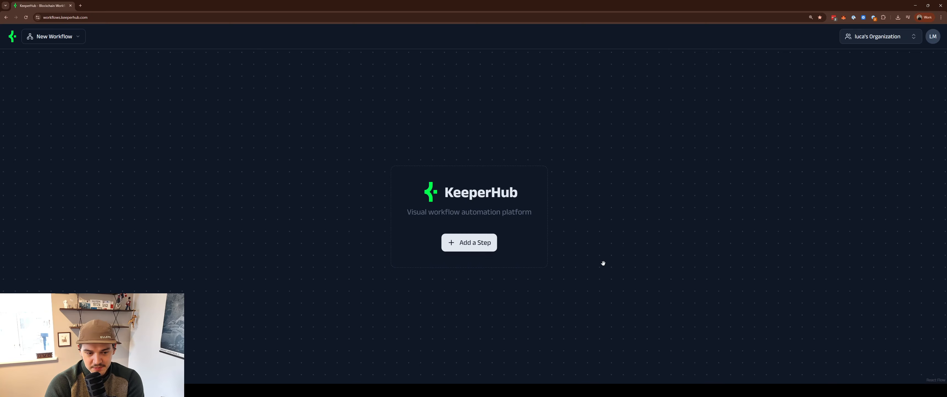
- Scroll down the empty New Workflow canvas page
scroll(605, 257, "down", 1)
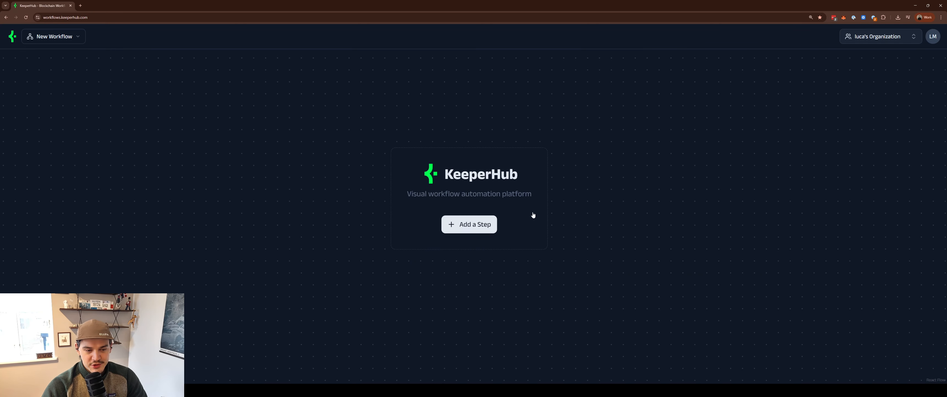
- Add the Manual trigger as the first step and rename the workflow from Untitled 6 to 'Wallet Watcher'
left_click(477, 225)
left_click_drag(382, 211, 450, 176)
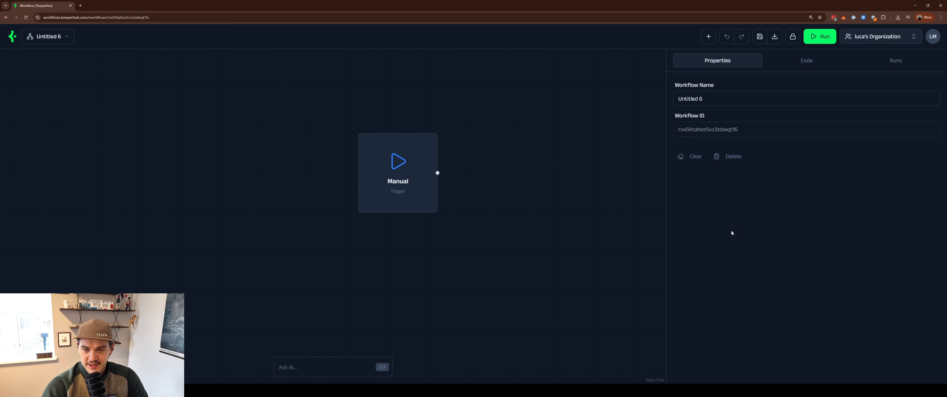
left_click(719, 98)
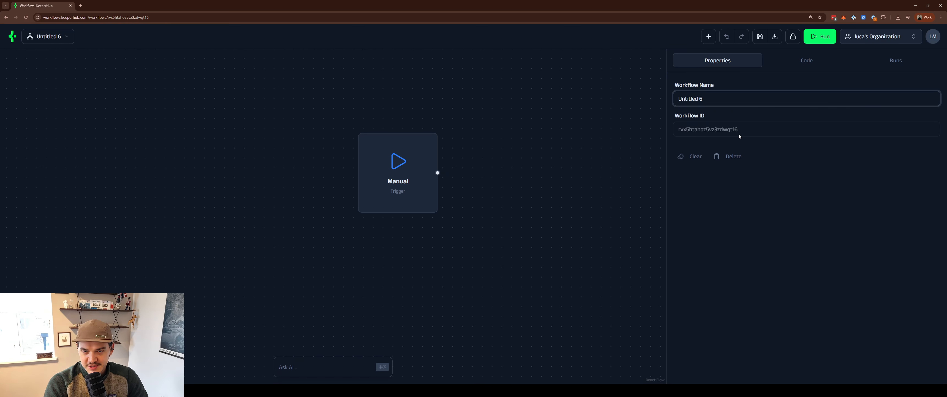
key("ctrl+a")
key("BackSpace")
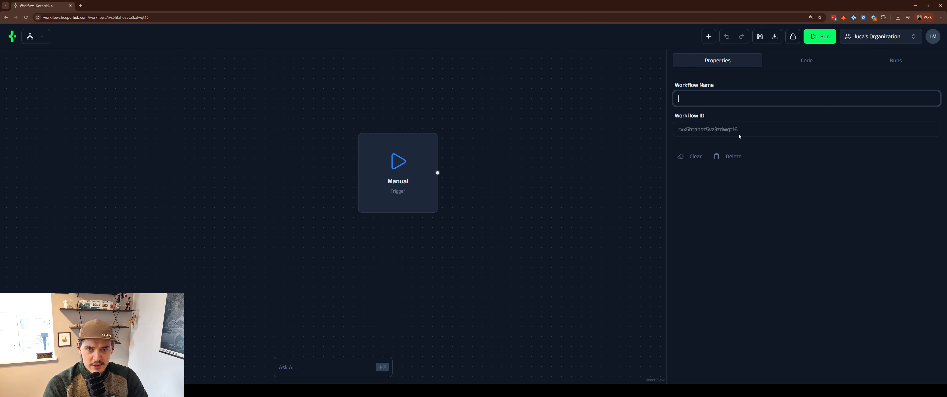
type("Wallet B")
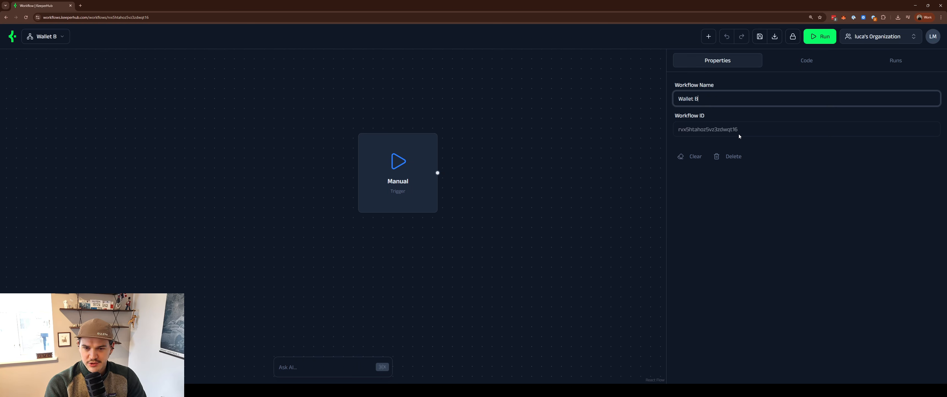
key("BackSpace")
type("Watcher")
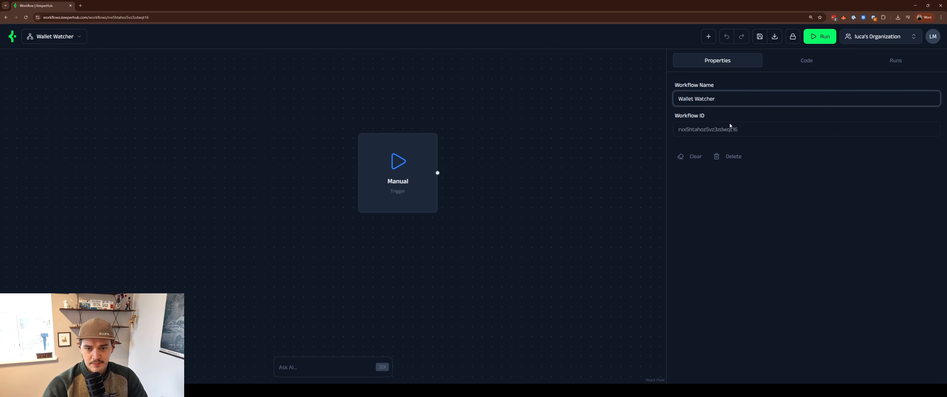
- Switch the trigger type to Schedule and look at its cron expression setting
left_click(390, 179)
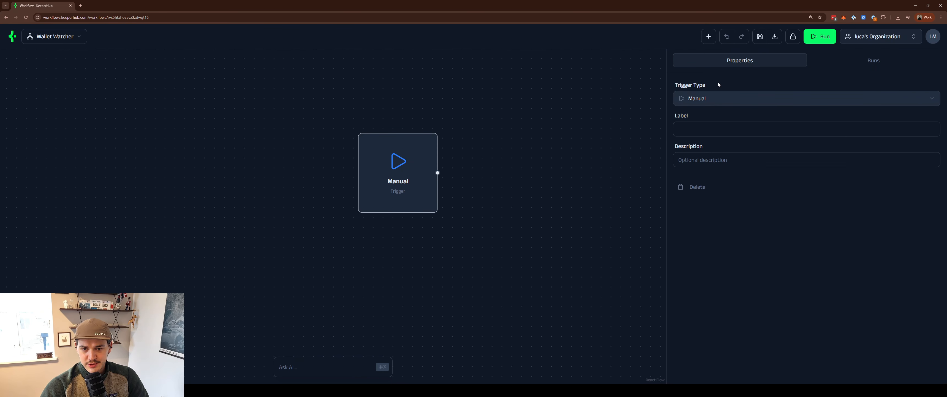
left_click(774, 104)
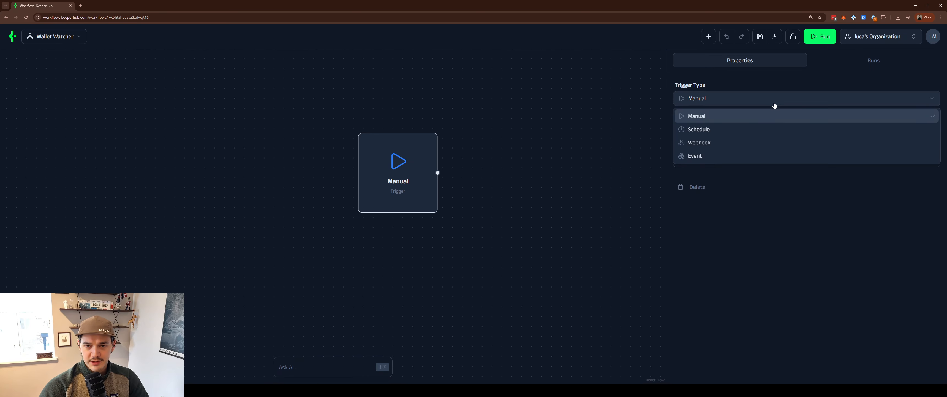
left_click(753, 129)
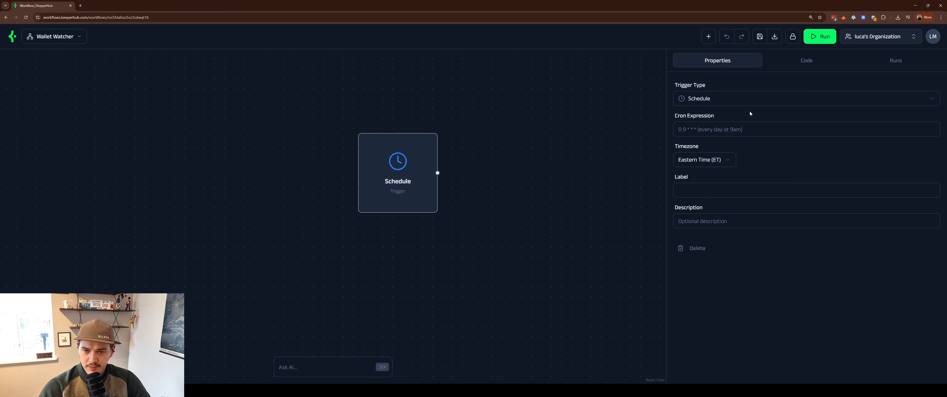
left_click(744, 131)
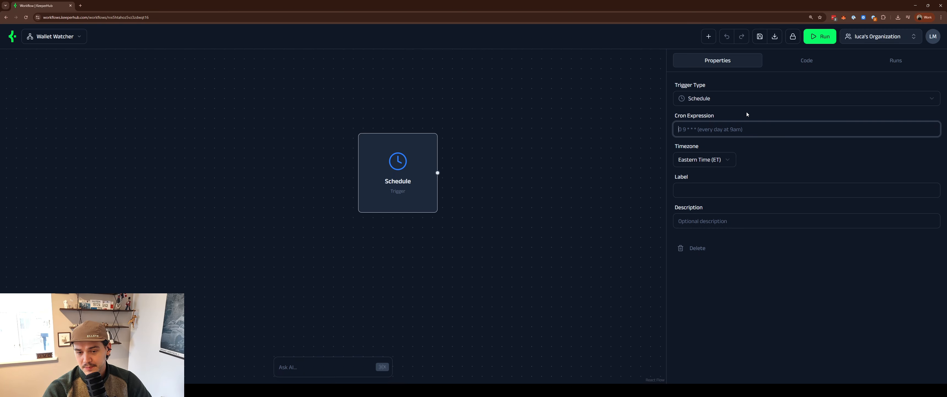
- Try the Webhook and Event trigger types, then set the trigger back to Manual
left_click(769, 100)
left_click(758, 142)
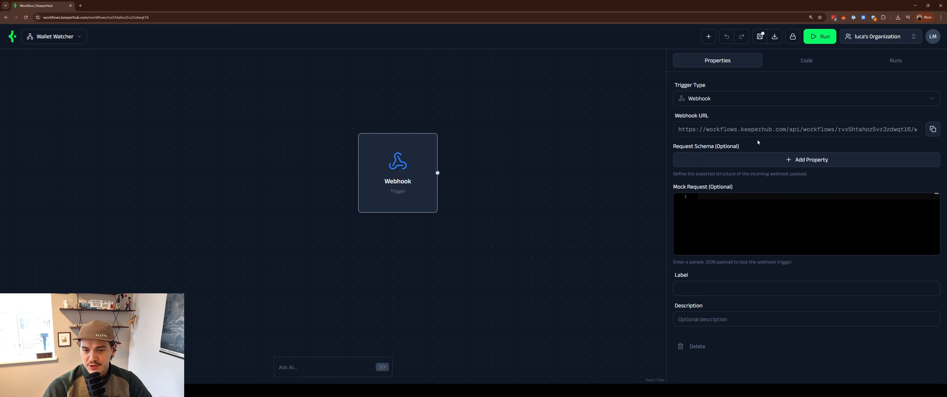
left_click(788, 105)
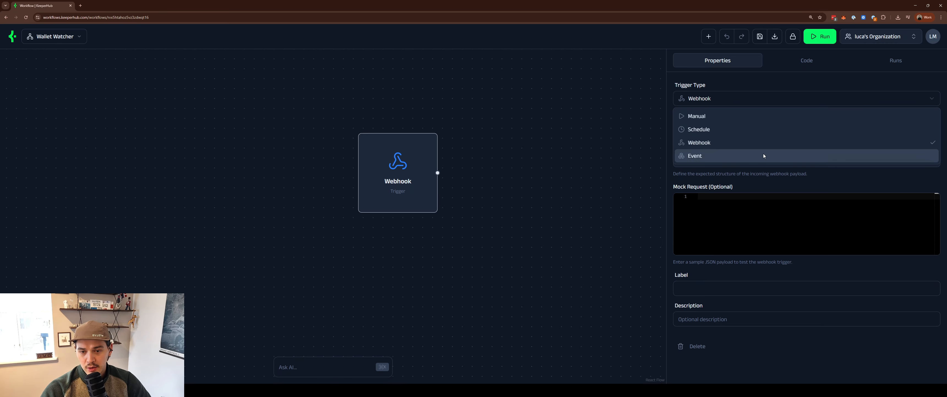
left_click(763, 153)
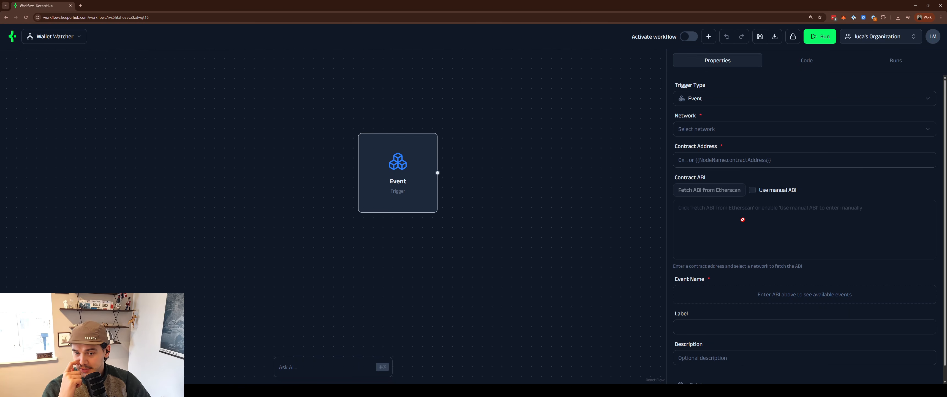
left_click(728, 103)
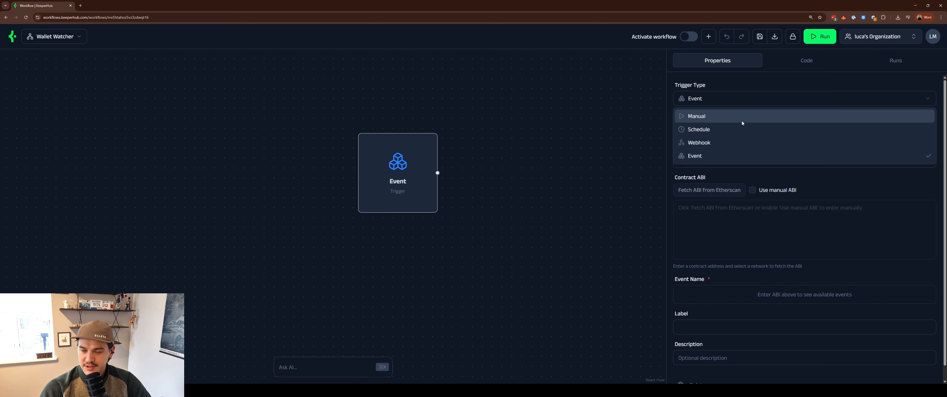
left_click(768, 118)
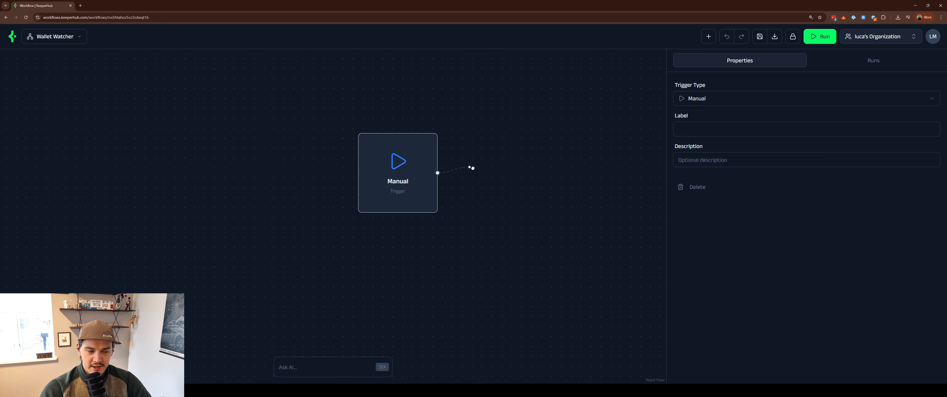
- Add an action after the Manual trigger and make it the Web3 Check Balance step
left_click_drag(492, 168, 493, 168)
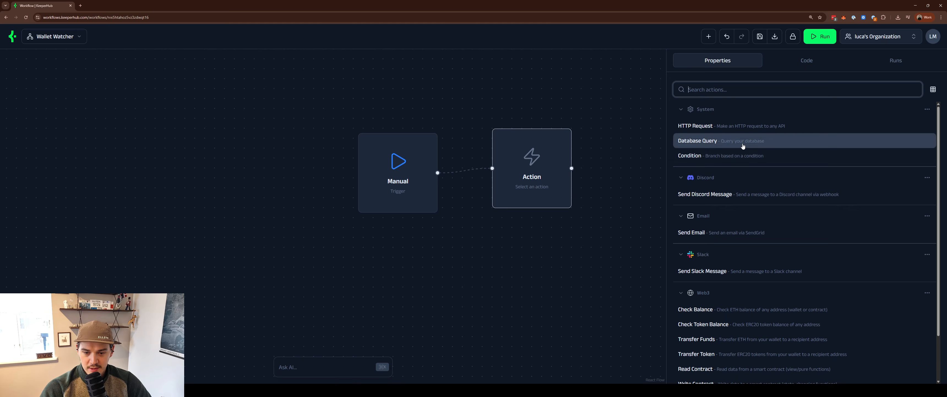
scroll(783, 137, "down", 2)
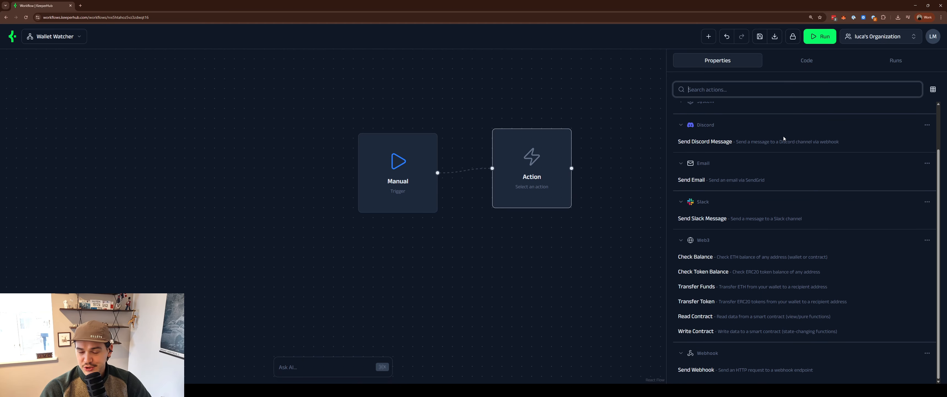
scroll(784, 140, "up", 2)
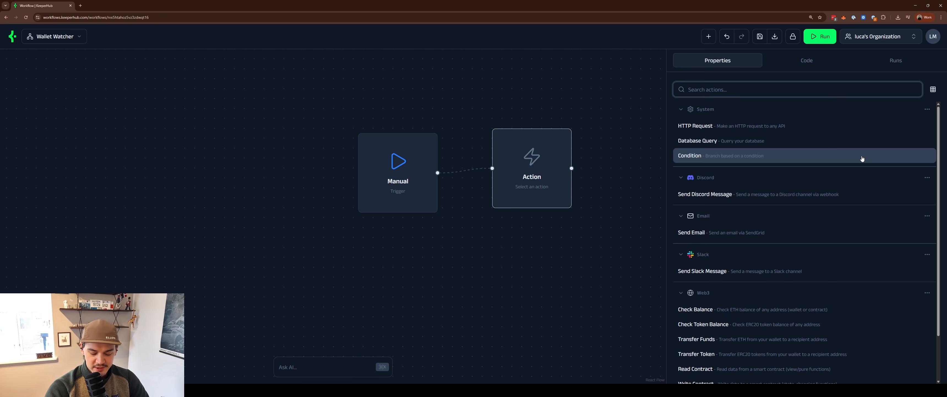
type("web3")
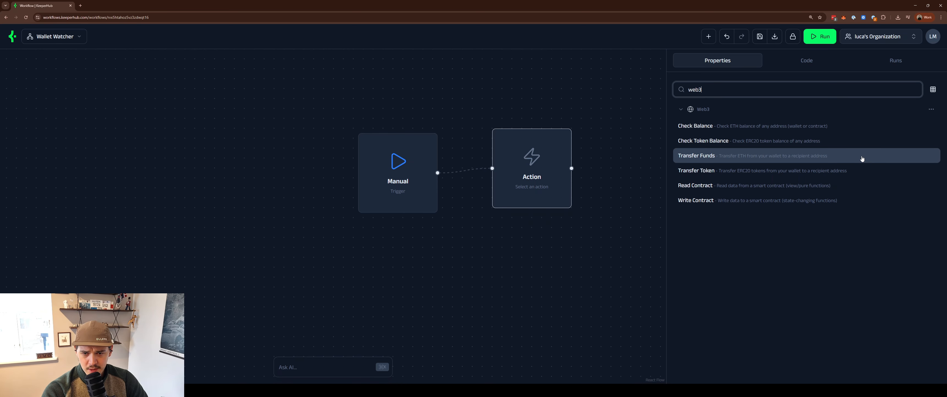
key("BackSpace")
key("BackSpace")
key("BackSpace")
key("BackSpace")
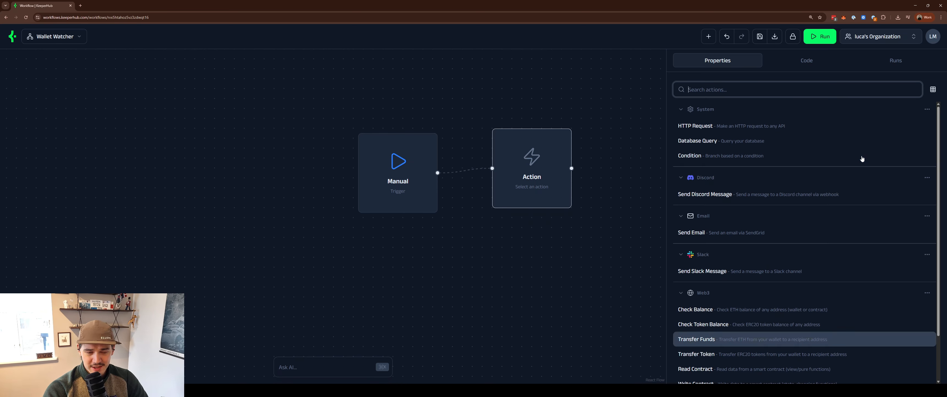
type("check")
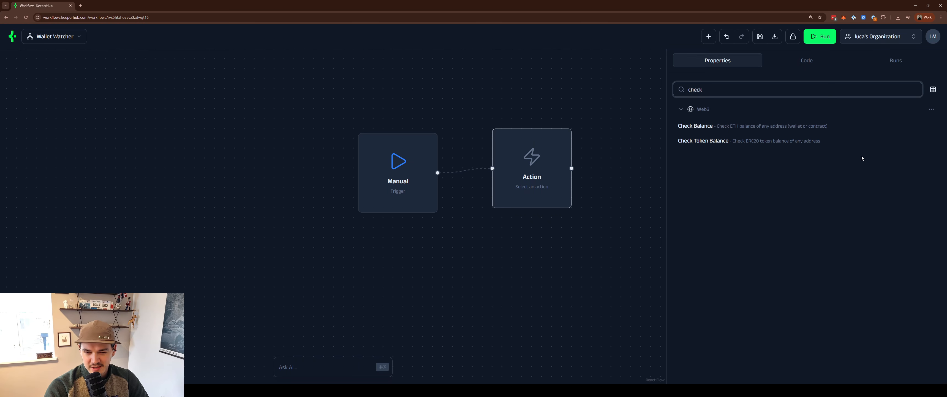
type(" bala")
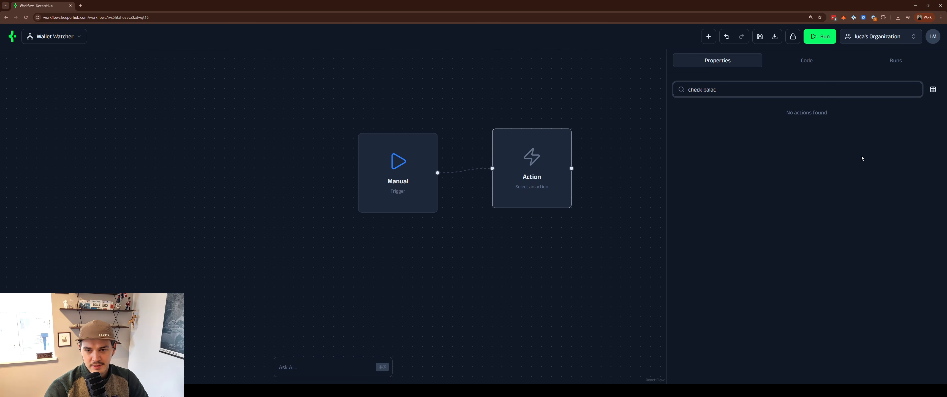
type("nce")
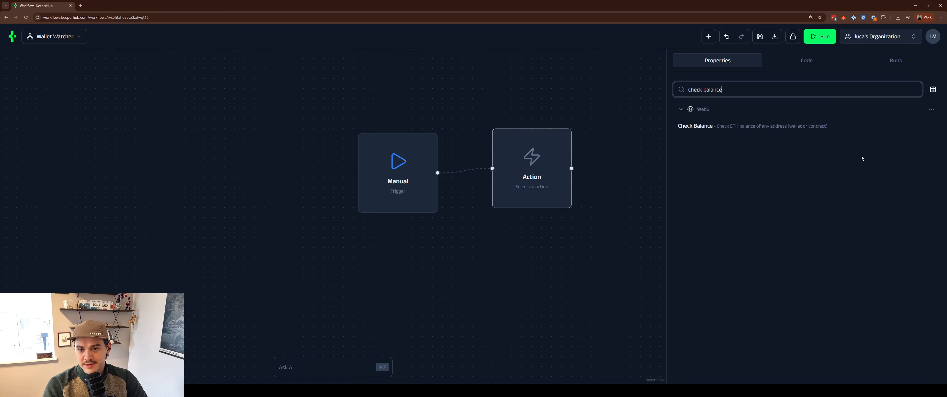
left_click(764, 131)
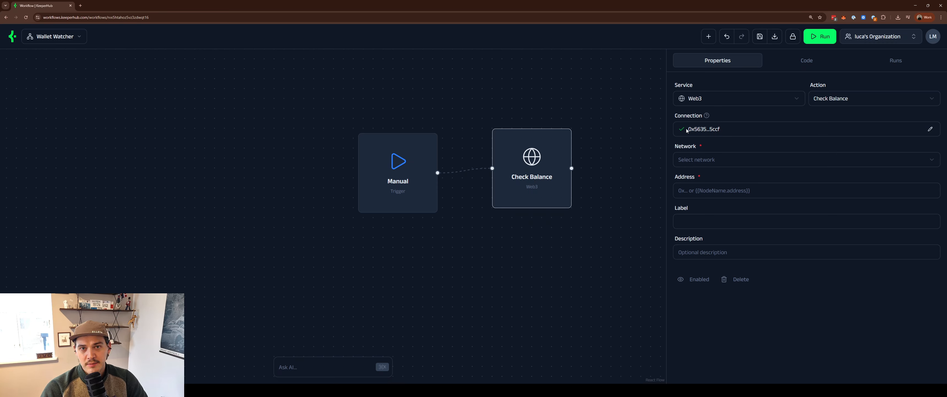
- Set Check Balance to Sepolia Testnet, paste the wallet address, and label it as the owner's wallet check
left_click(762, 167)
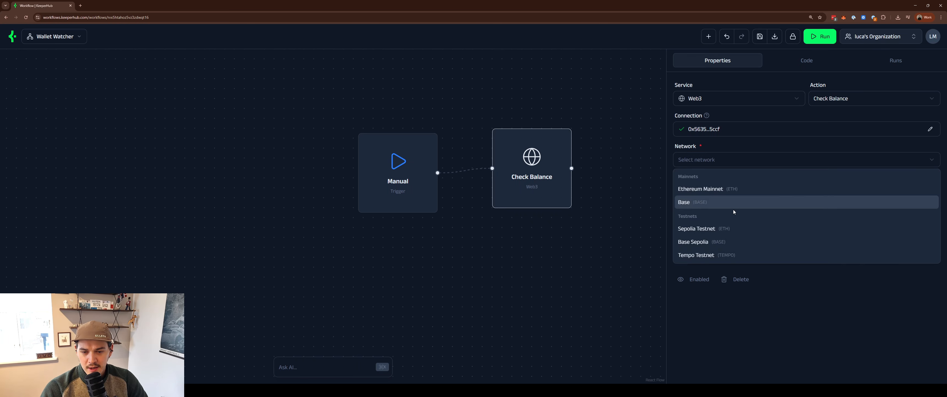
left_click(724, 232)
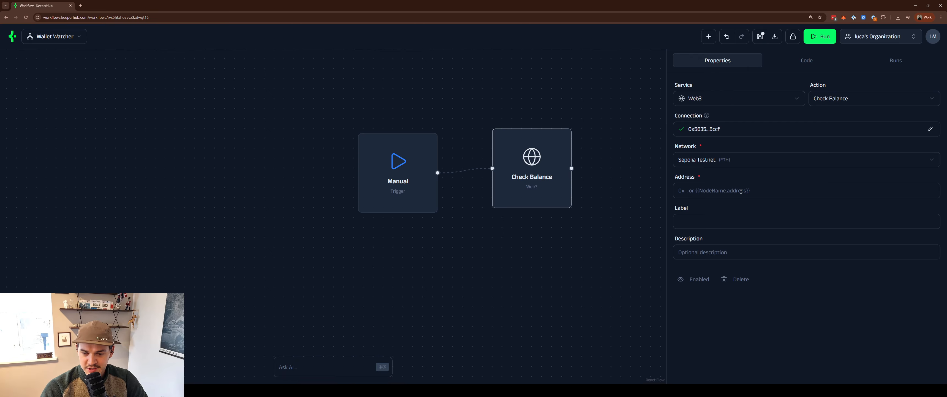
key("ctrl+v")
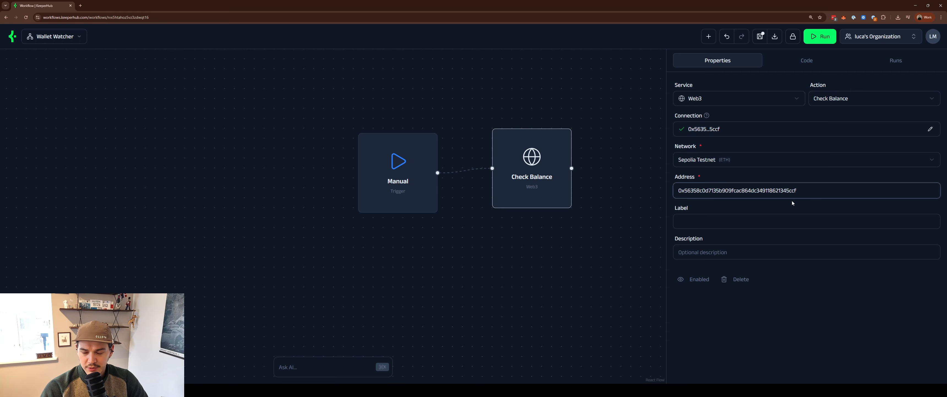
left_click(751, 224)
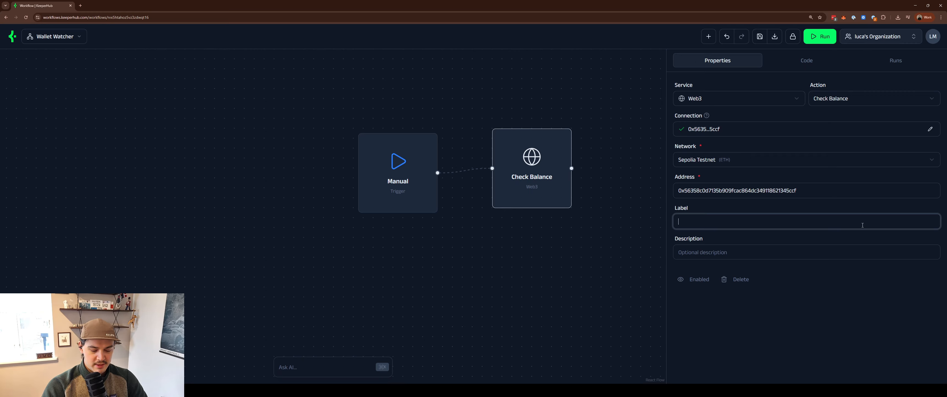
type("Check Luca's ")
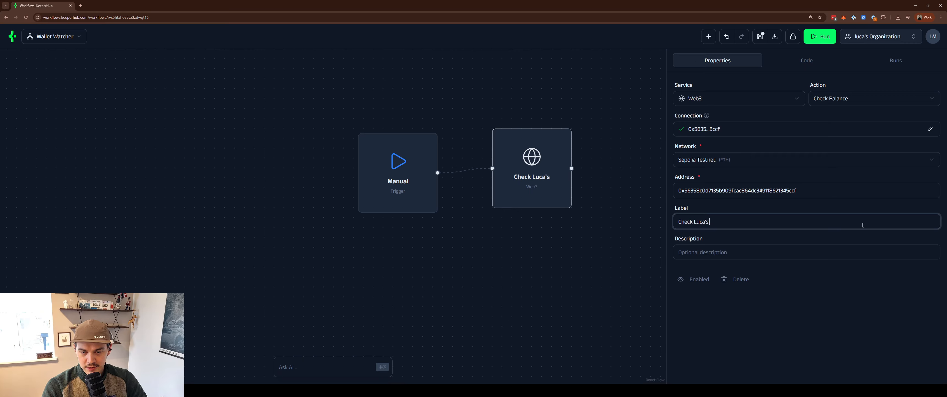
type("Wallet")
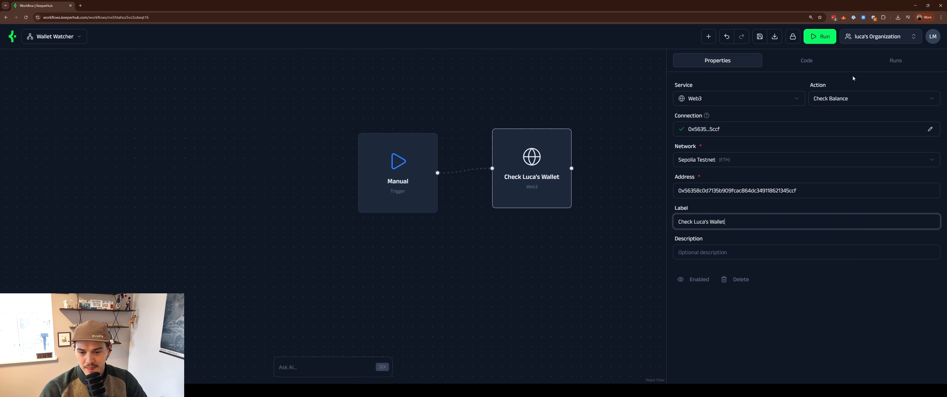
left_click_drag(613, 170, 547, 159)
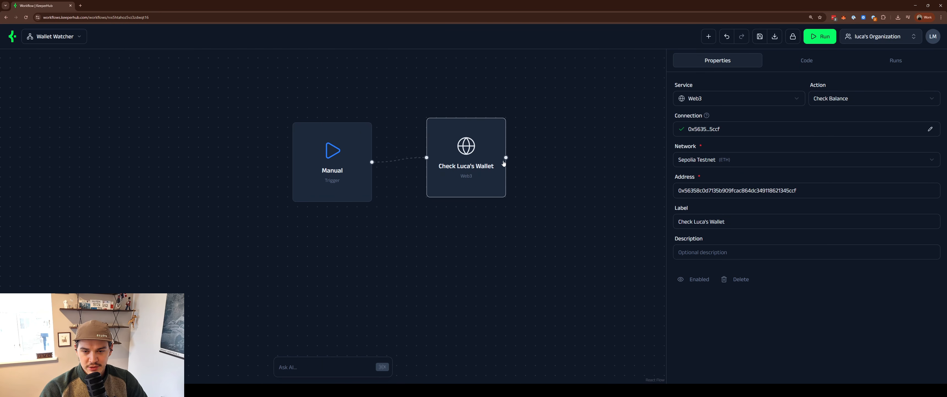
- Add a Condition step after the wallet balance check
left_click_drag(507, 157, 576, 148)
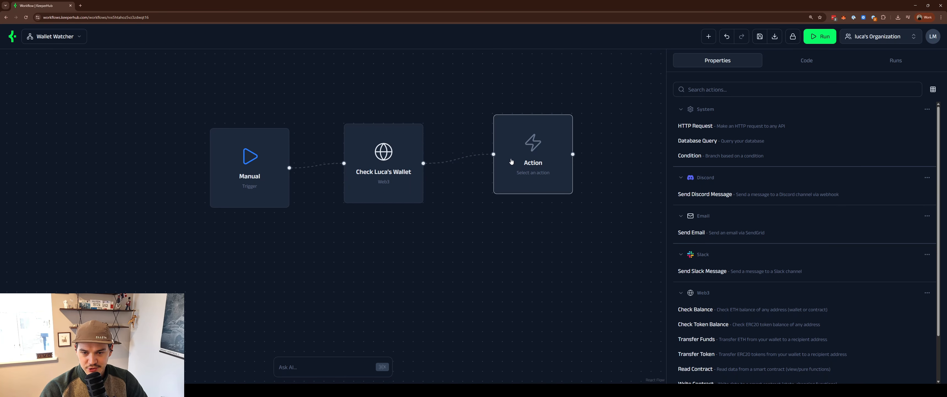
left_click(764, 82)
type("condi")
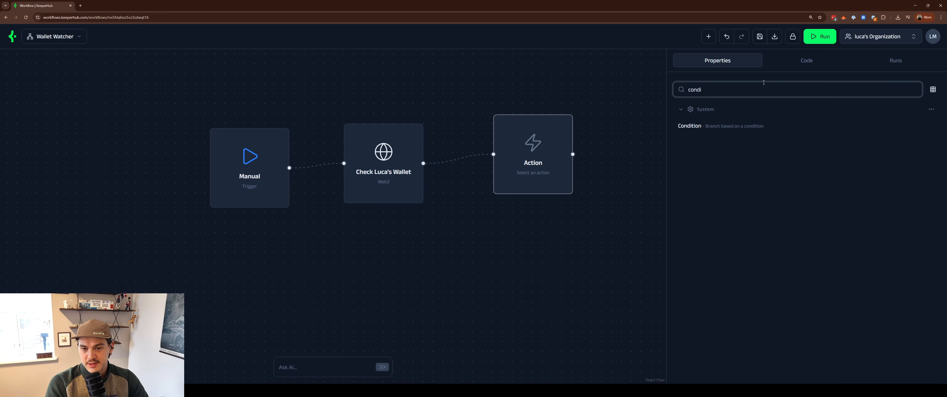
left_click(709, 125)
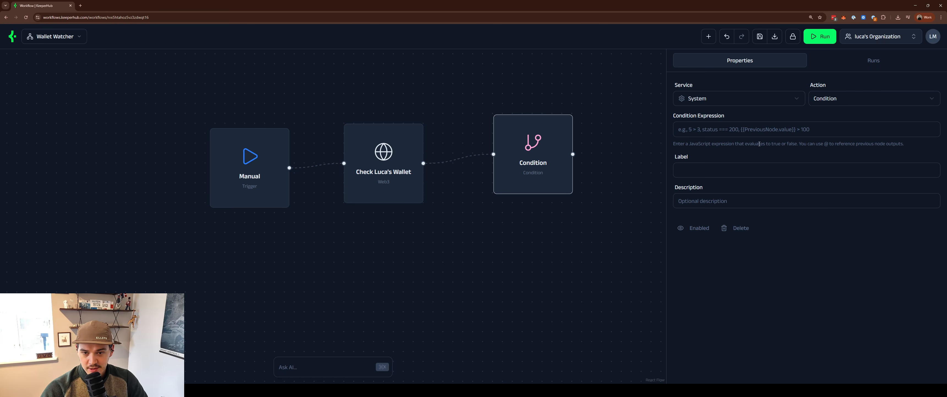
left_click(758, 130)
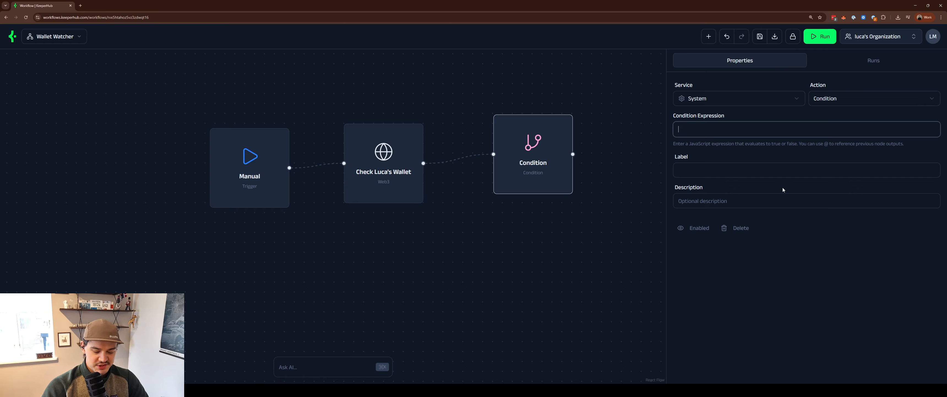
type("@")
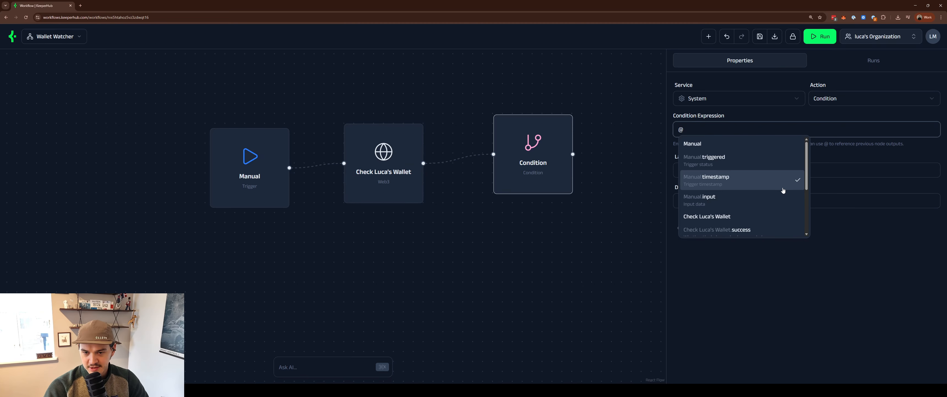
scroll(774, 178, "down", 3)
scroll(774, 182, "up", 3)
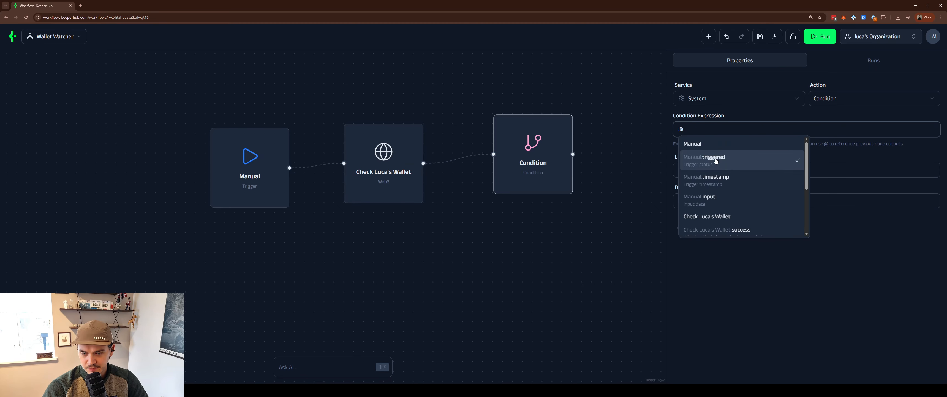
scroll(732, 156, "down", 2)
scroll(734, 155, "down", 1)
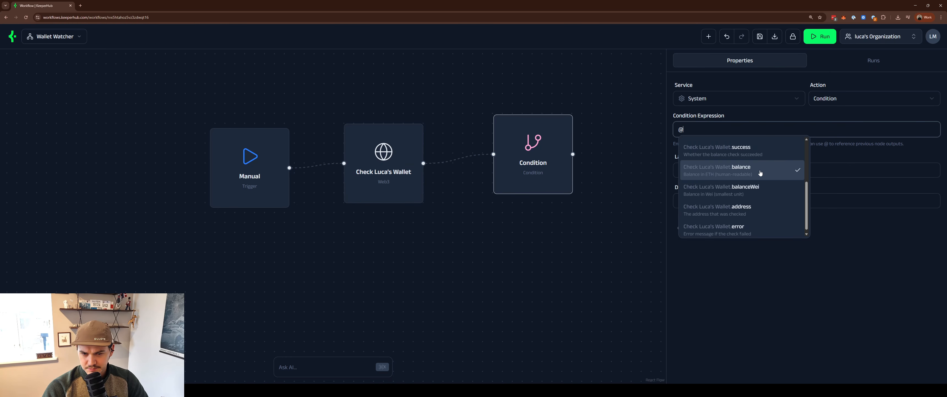
type("bala")
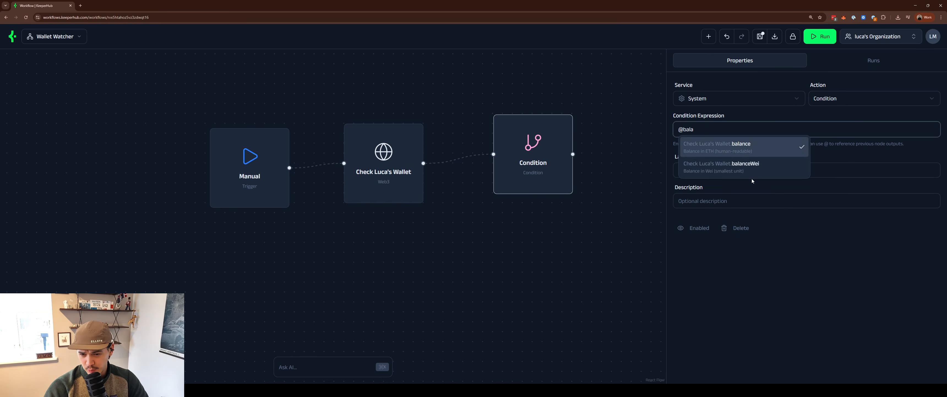
left_click(765, 155)
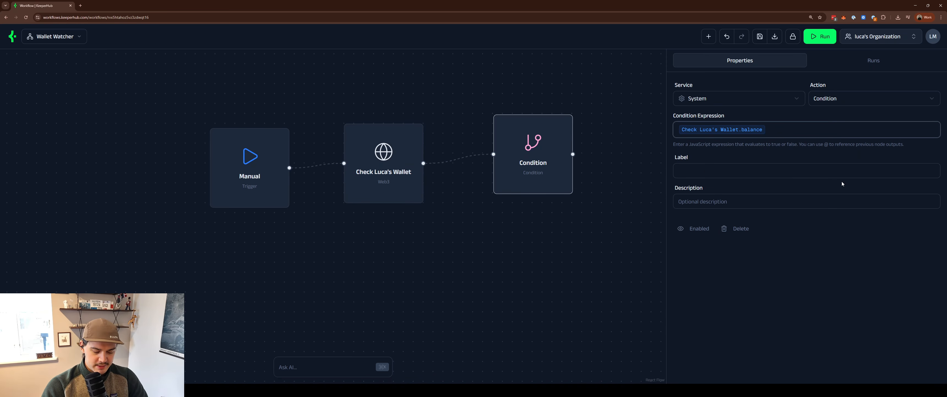
type("<")
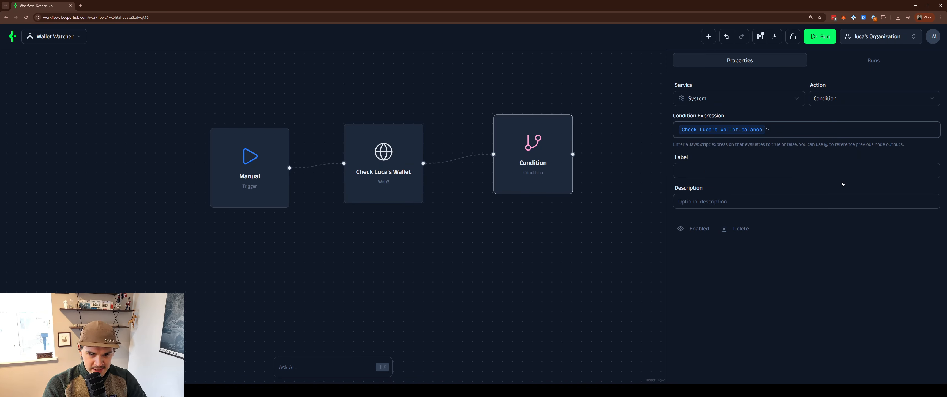
type("0.5")
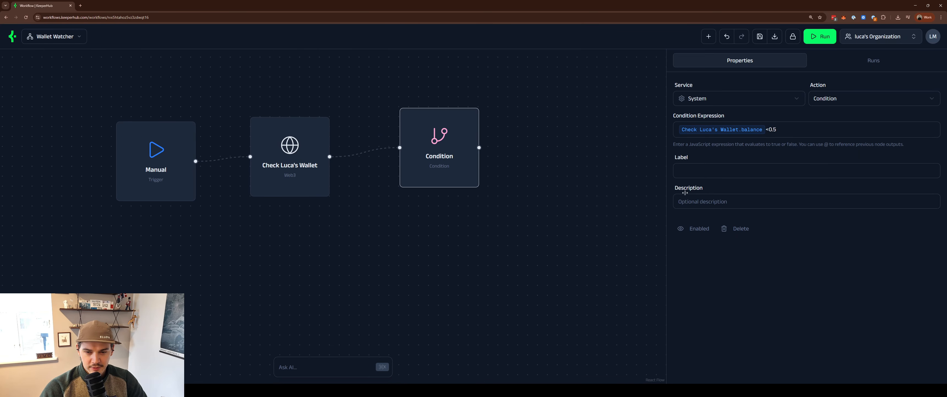
left_click(722, 197)
- Start labelling the condition step '<0.5'
left_click(698, 176)
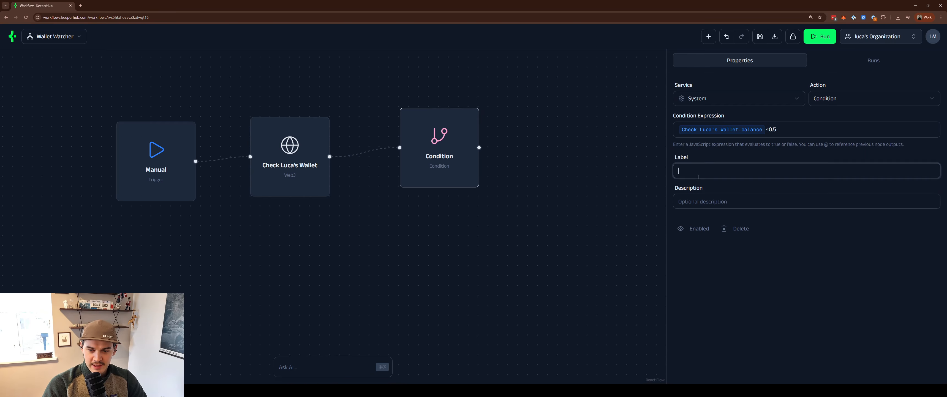
type("Is")
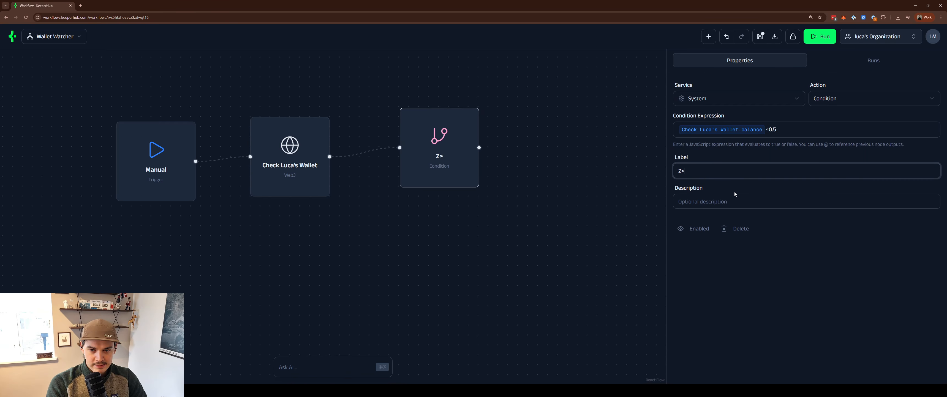
key("BackSpace")
key("BackSpace")
type(">")
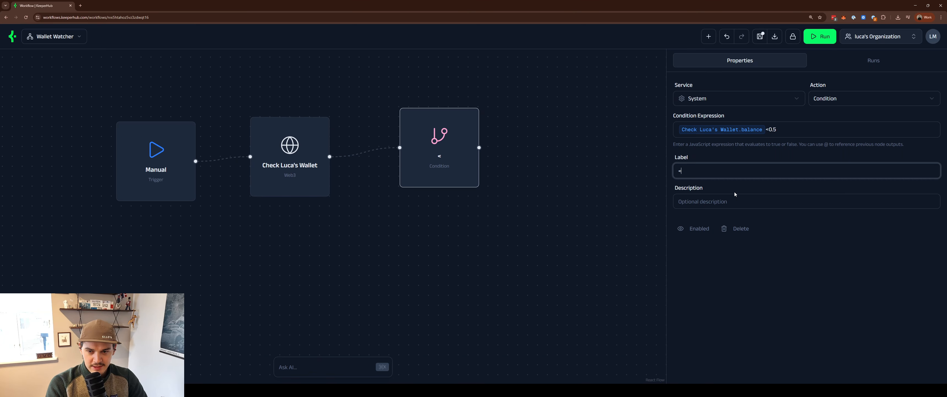
type("0.6")
key("BackSpace")
- Finish the condition label and add a Send Webhook step after the <0.5 condition
type("5")
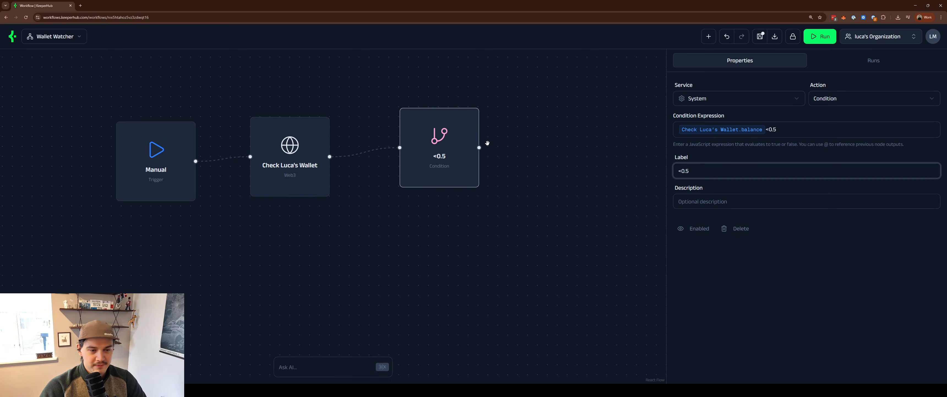
left_click_drag(477, 146, 524, 147)
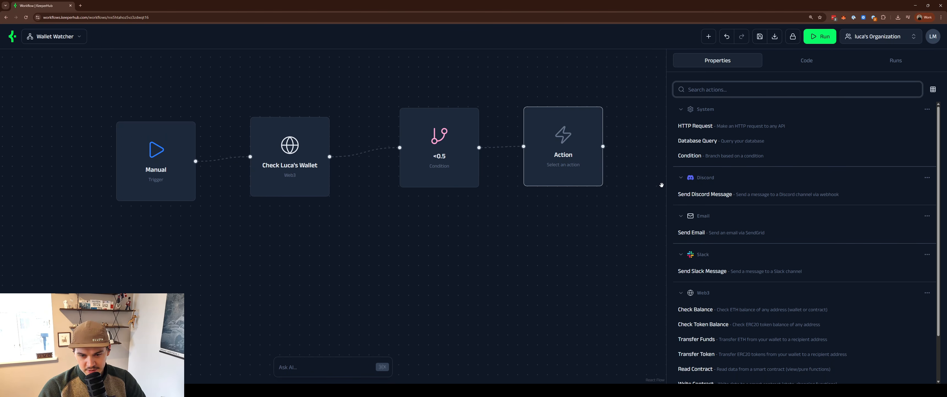
type("slack")
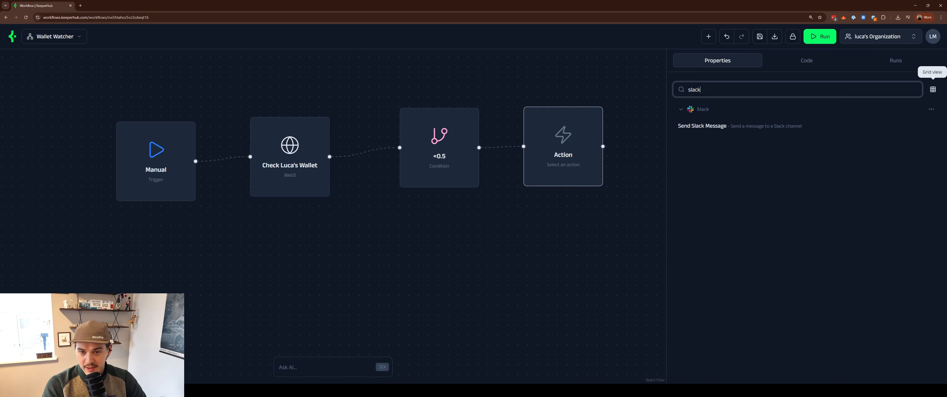
key("BackSpace")
key("BackSpace")
key("BackSpace")
key("BackSpace")
key("BackSpace")
type("dis")
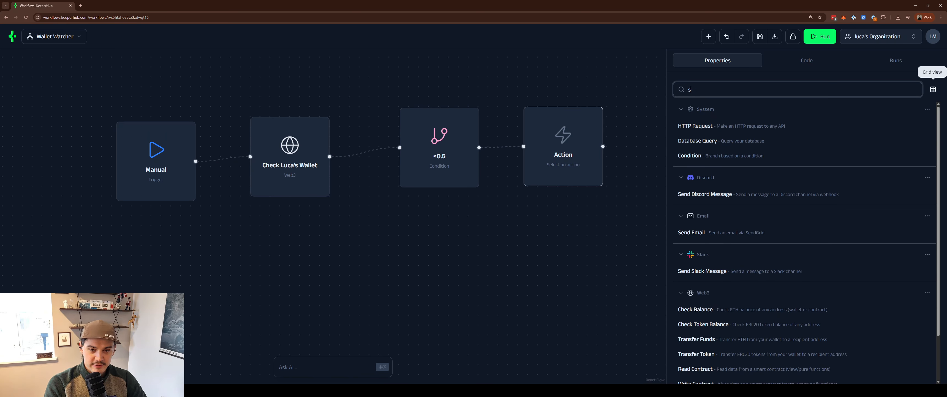
type("c")
key("ctrl+BackSpace")
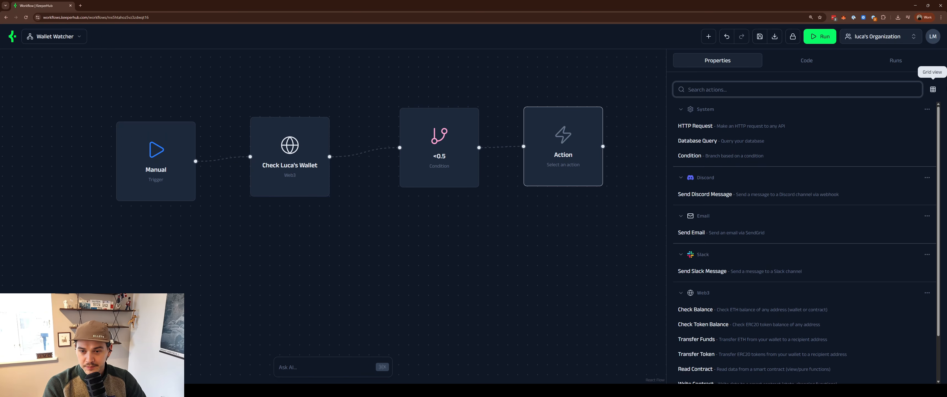
type("email")
key("ctrl+BackSpace")
type("web")
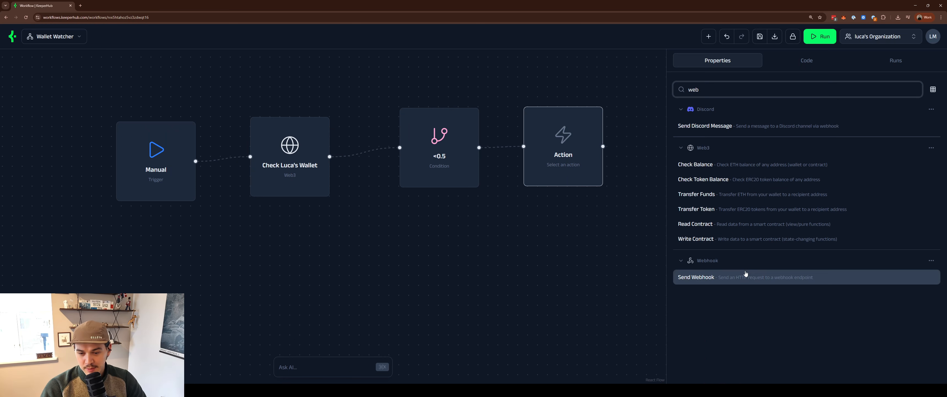
left_click(746, 274)
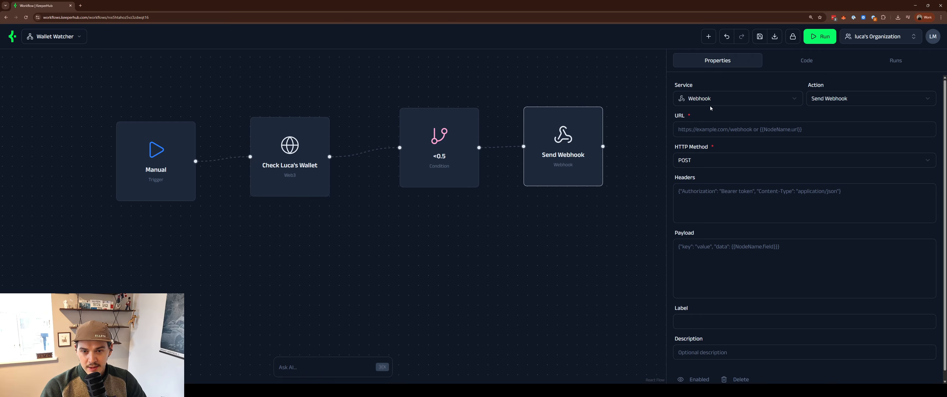
- Switch the new step's service to Email, keeping Send Email as the action
left_click(722, 102)
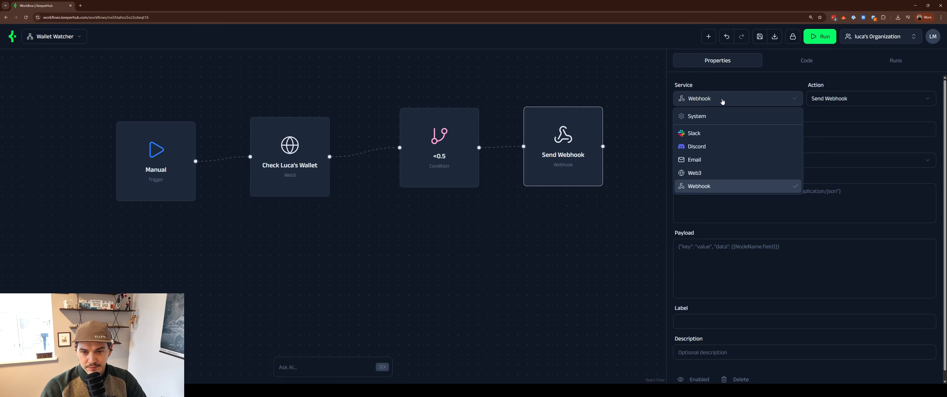
left_click(720, 162)
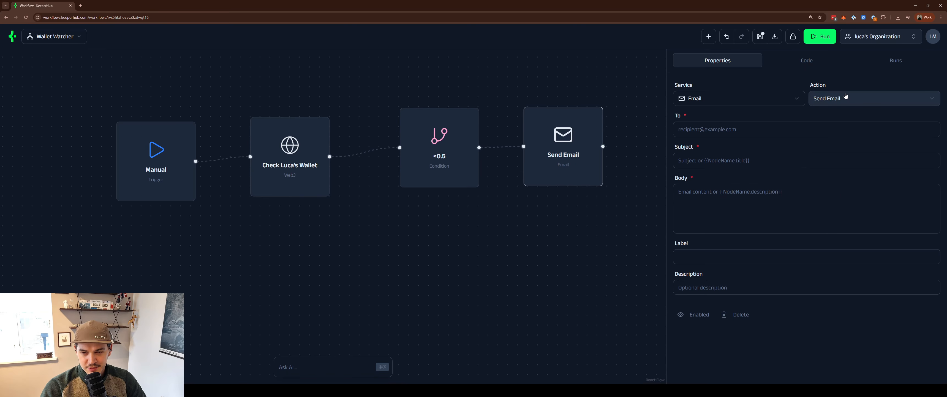
left_click(842, 97)
left_click(843, 97)
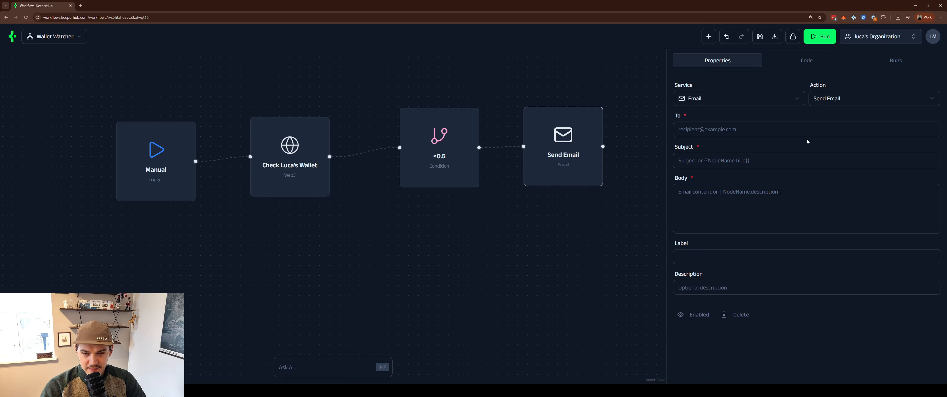
- Enter the recipient's e-mail address and the subject 'Balance is less than 0.5'
left_click(817, 133)
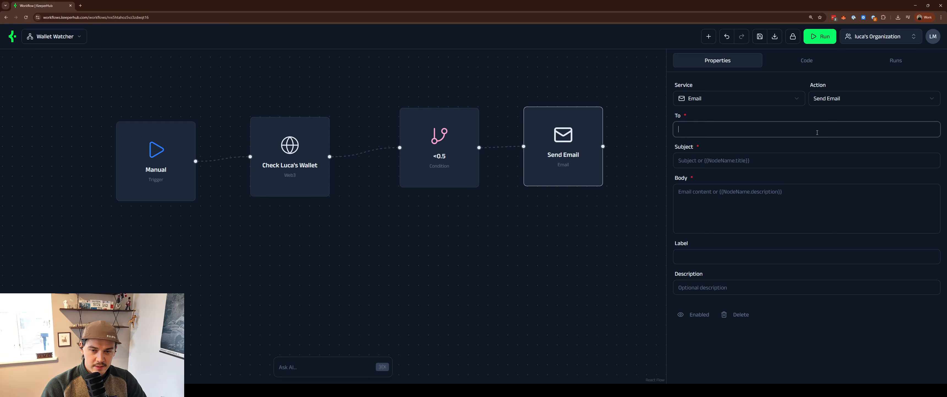
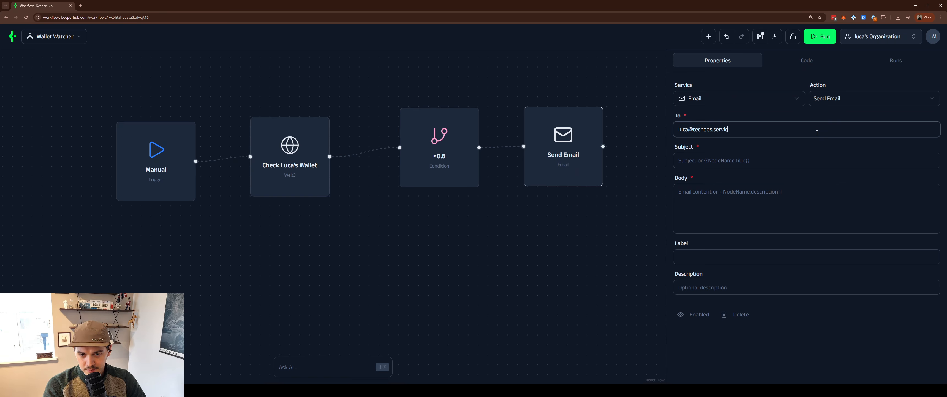
key("Tab")
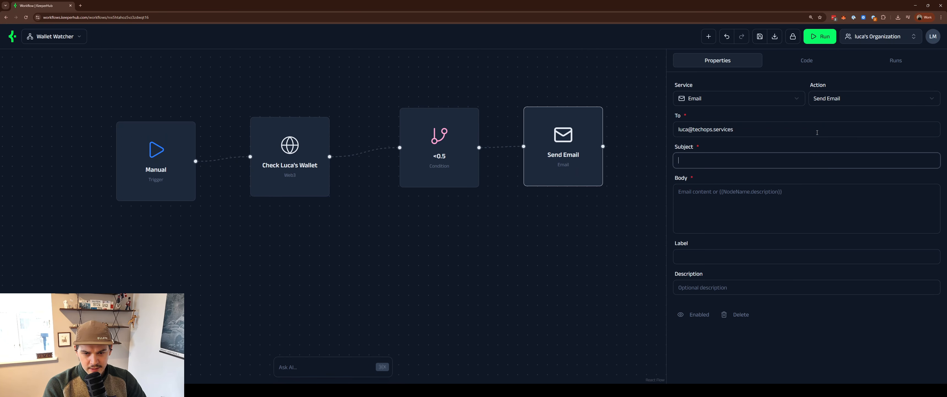
type("Balance is less ")
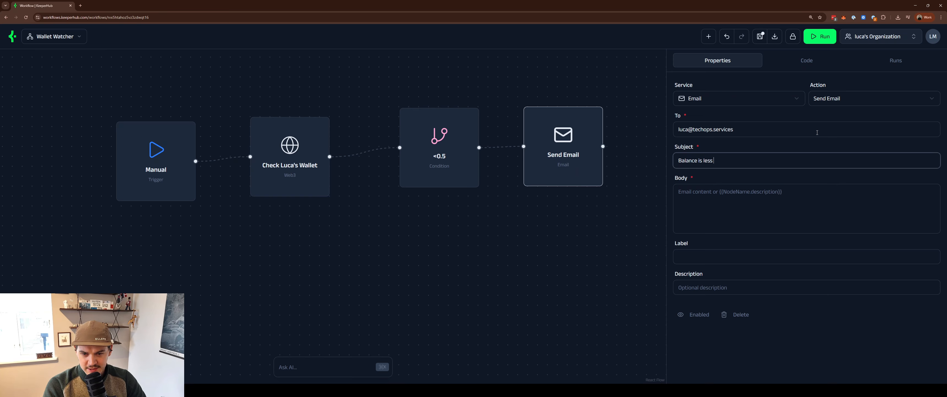
type("than 0.")
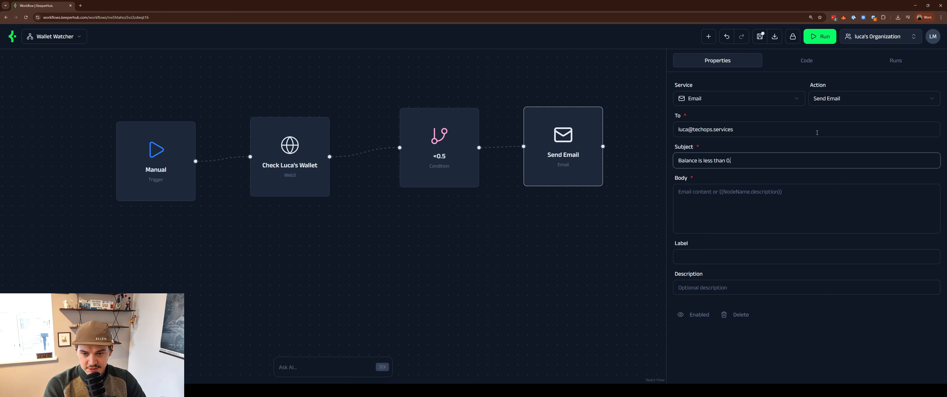
type("5")
- Write the body 'Check wallet:' with the pasted wallet address and 'Look into topping it up'
key("Tab")
type("Ch")
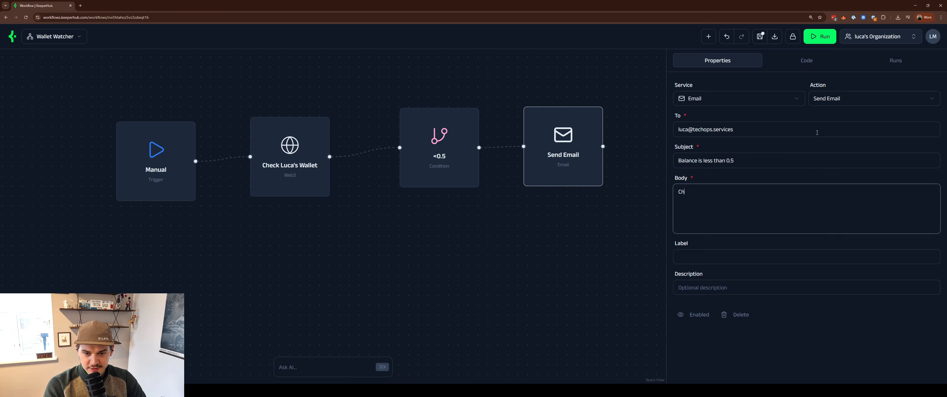
type("eck walle")
key("BackSpace")
key("BackSpace")
key("BackSpace")
key("BackSpace")
key("BackSpace")
type("wal")
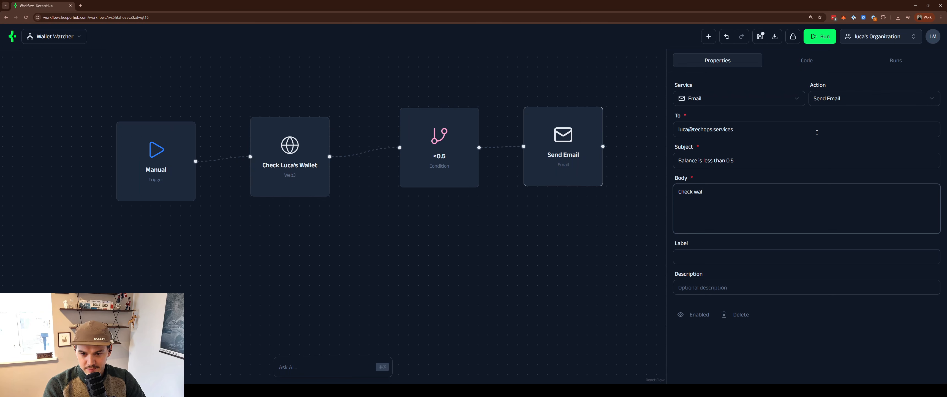
type("let:")
key("ctrl+v")
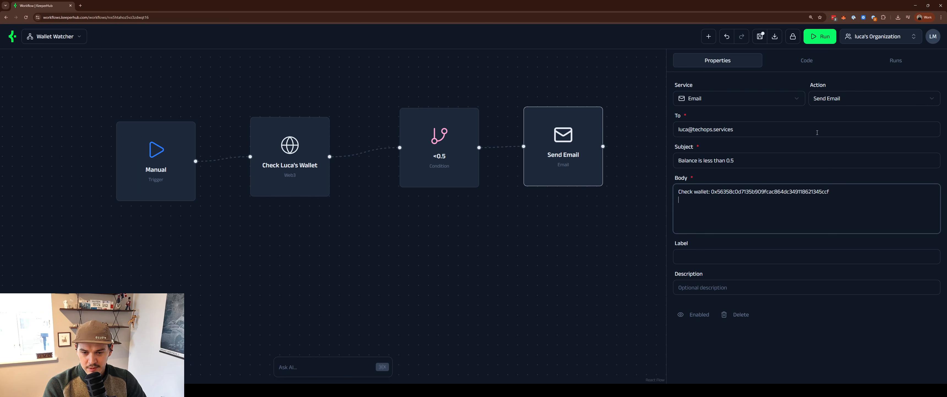
type("Look into topping it up")
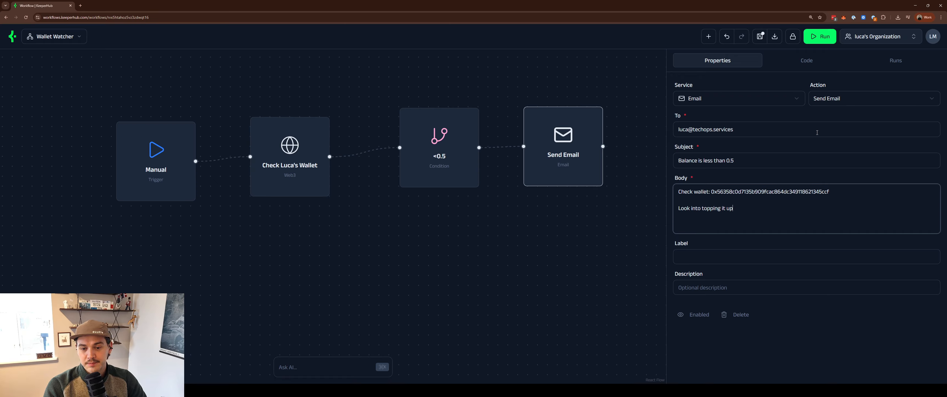
left_click(787, 249)
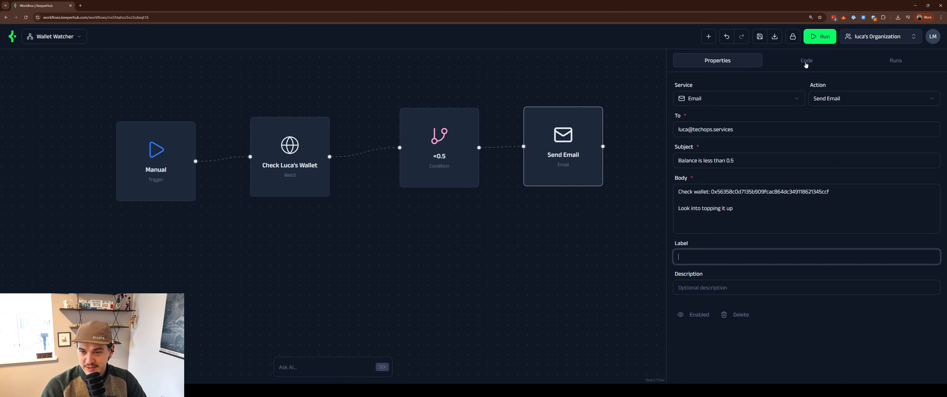
left_click(806, 64)
scroll(782, 125, "down", 10)
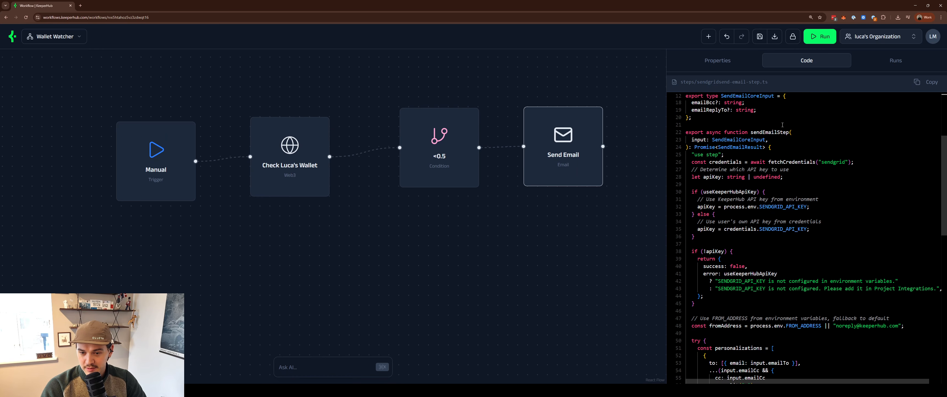
scroll(782, 123, "down", 7)
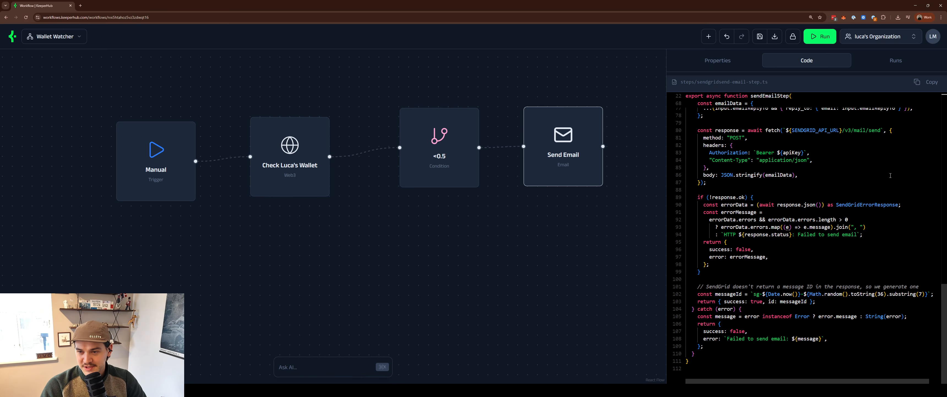
scroll(863, 176, "up", 15)
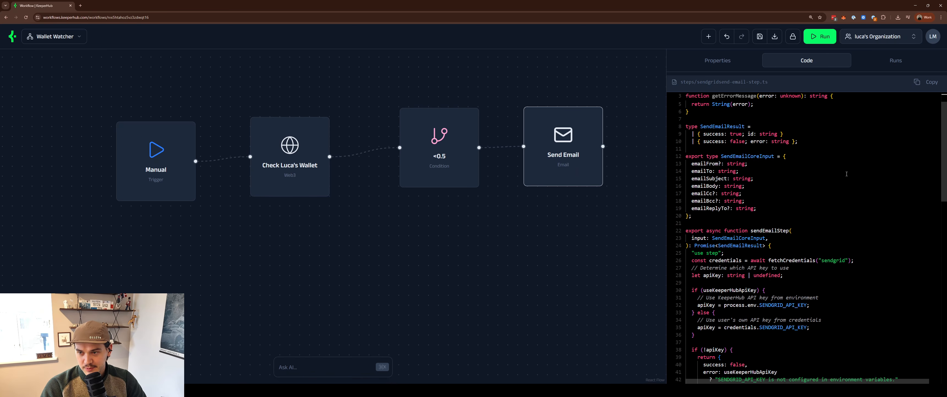
left_click(732, 64)
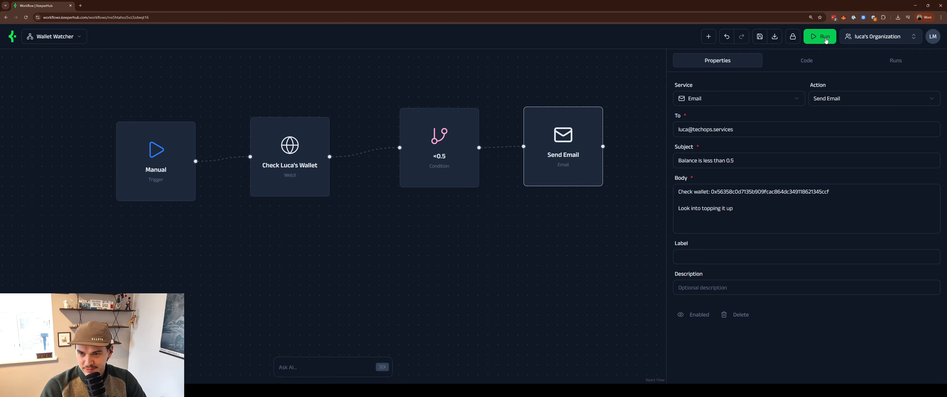
- Run the workflow and inspect the Send Email and <0.5 condition steps' inputs and outputs
left_click(827, 40)
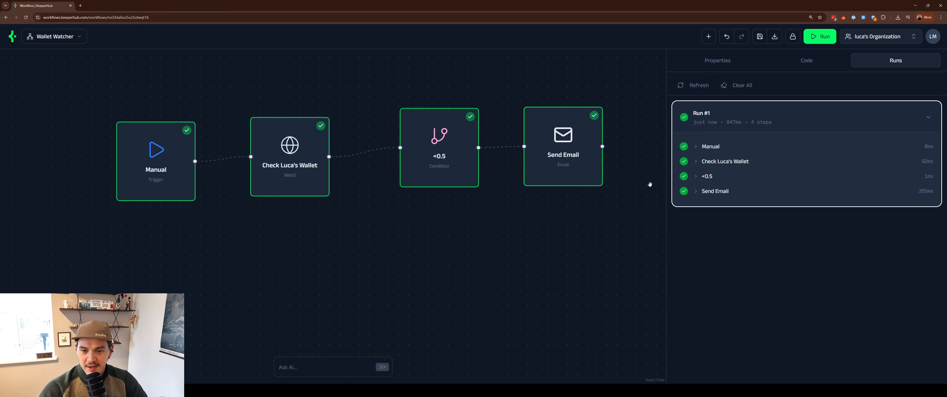
left_click(695, 191)
left_click(703, 208)
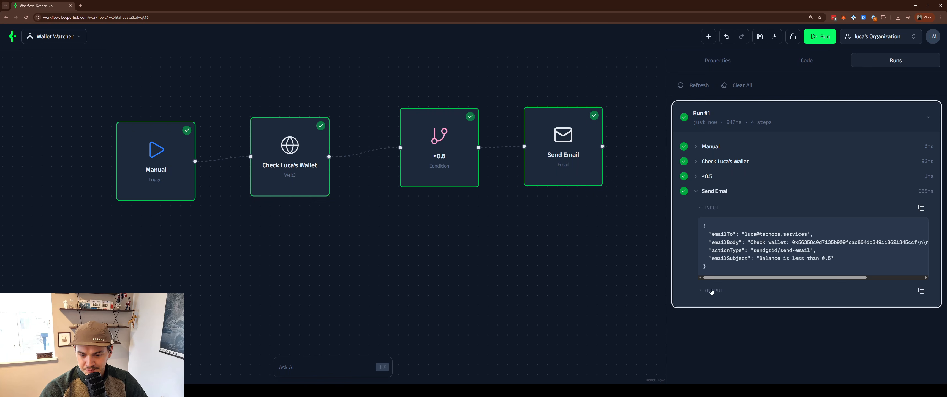
left_click(702, 291)
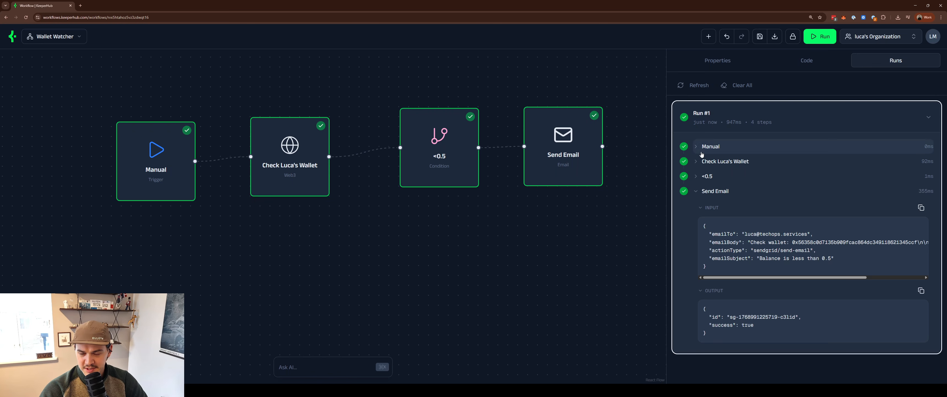
left_click(695, 178)
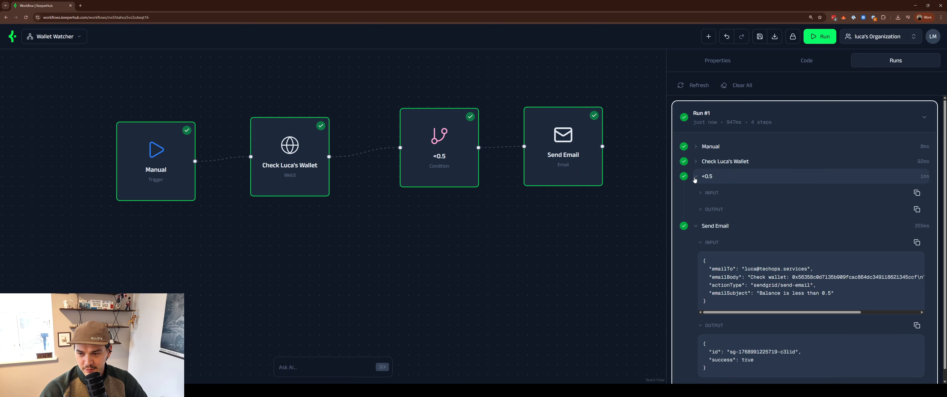
left_click(701, 194)
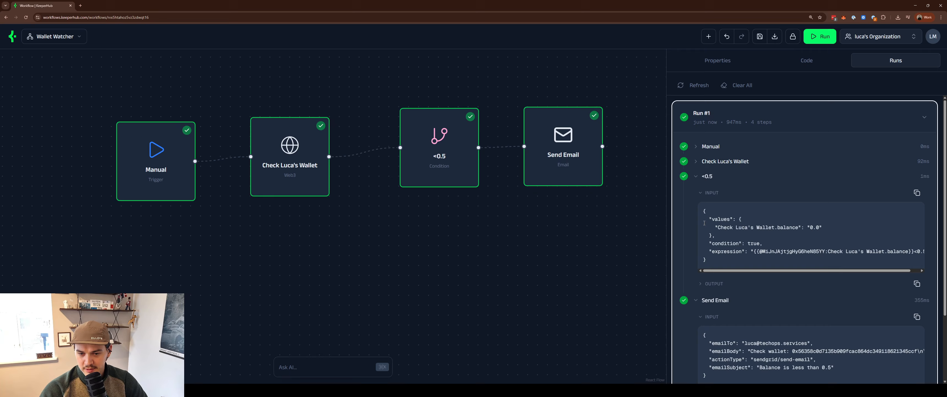
left_click(699, 284)
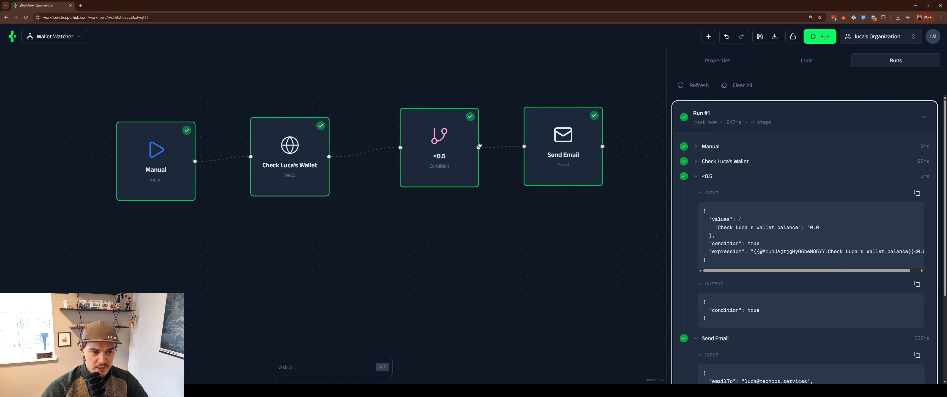
- Reopen the wallet-check step's properties, keep Sepolia Testnet, and focus the address field
left_click(289, 158)
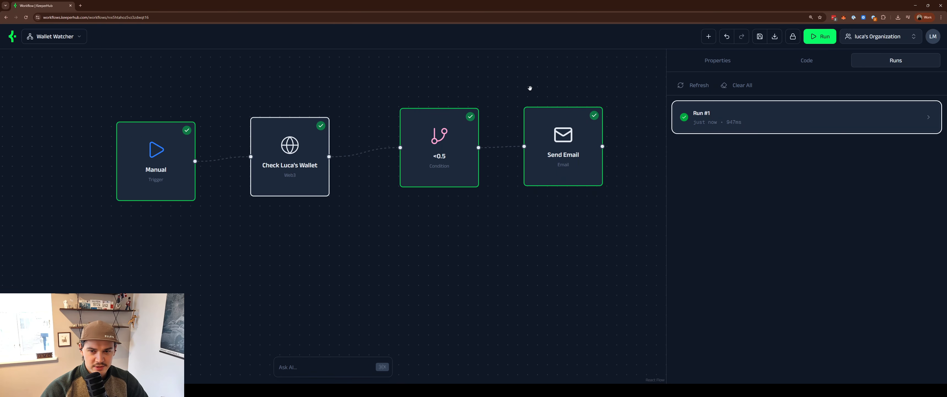
left_click(736, 65)
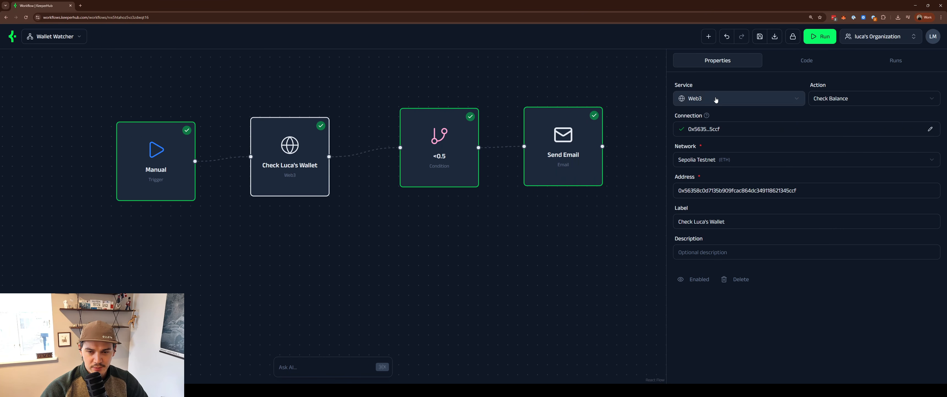
left_click(780, 160)
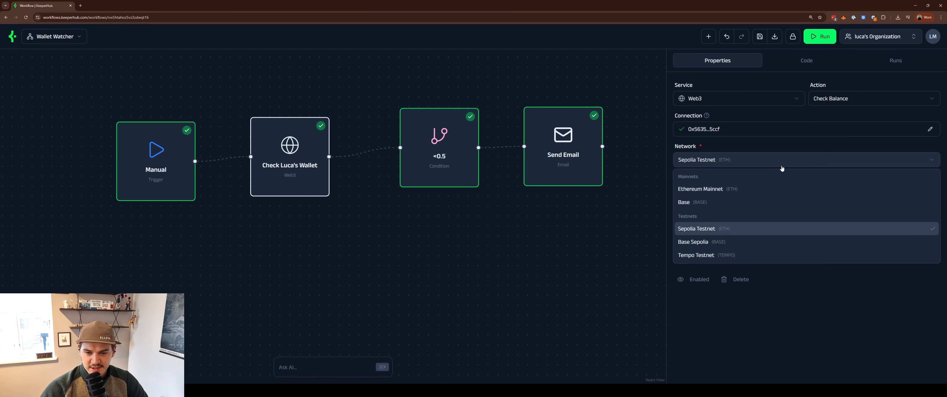
left_click(785, 160)
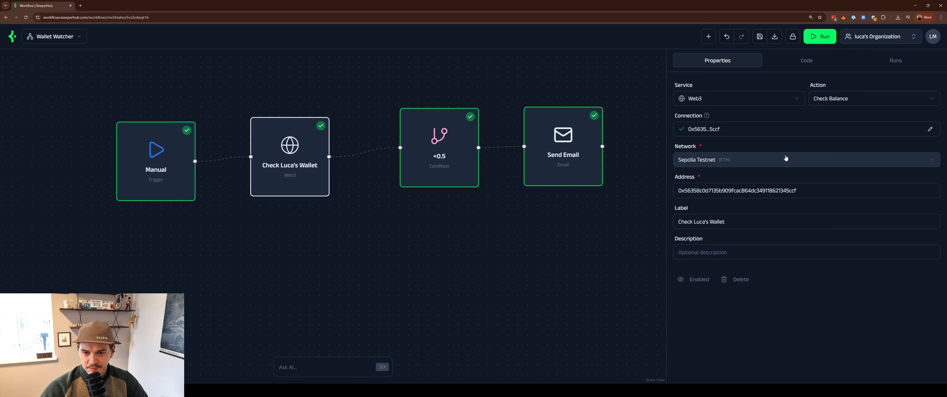
left_click(835, 189)
- Clear the wallet address and run the workflow anyway despite the missing Address warning
key("ctrl+a")
key("ctrl+c")
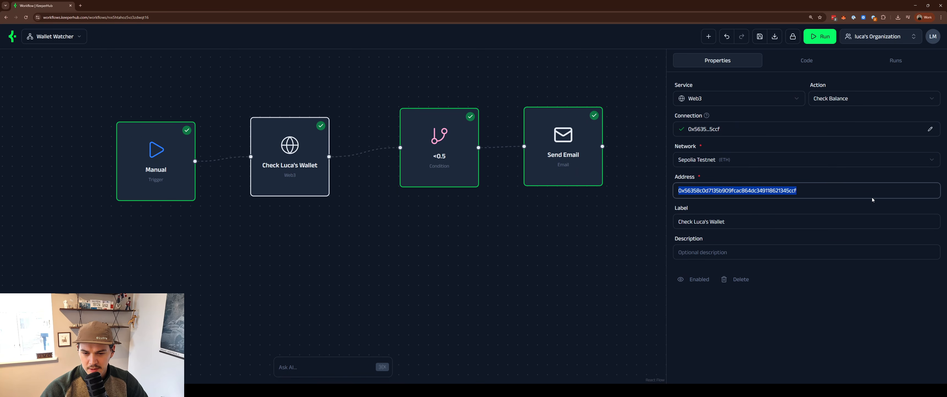
key("BackSpace")
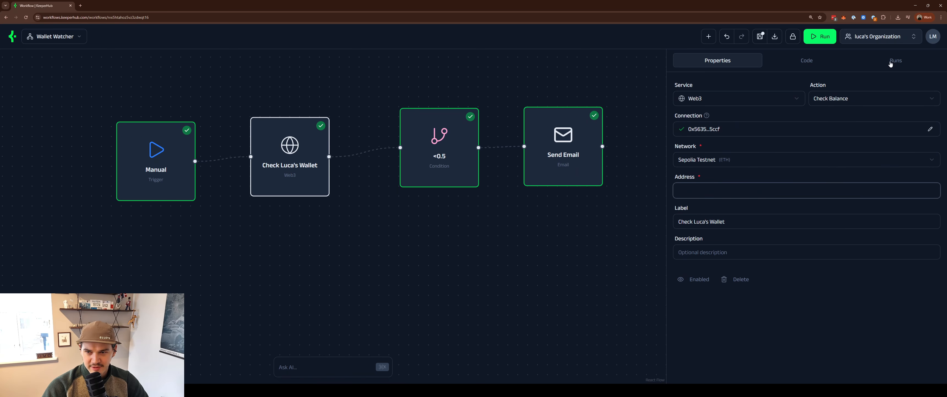
left_click(827, 262)
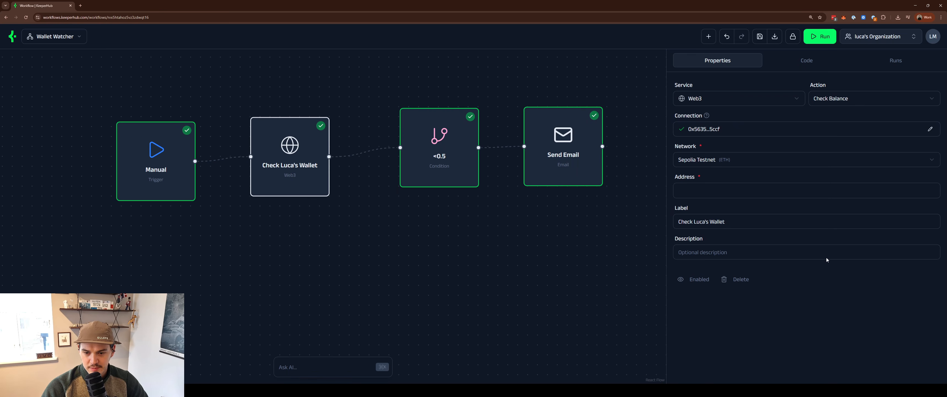
left_click(827, 40)
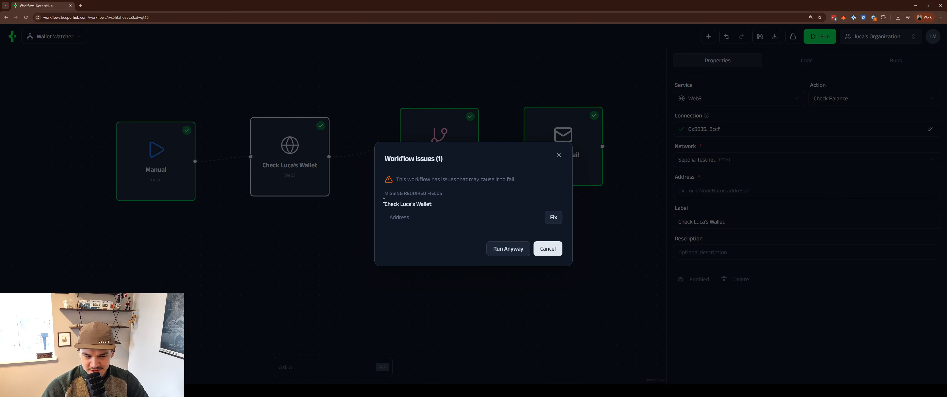
left_click(508, 251)
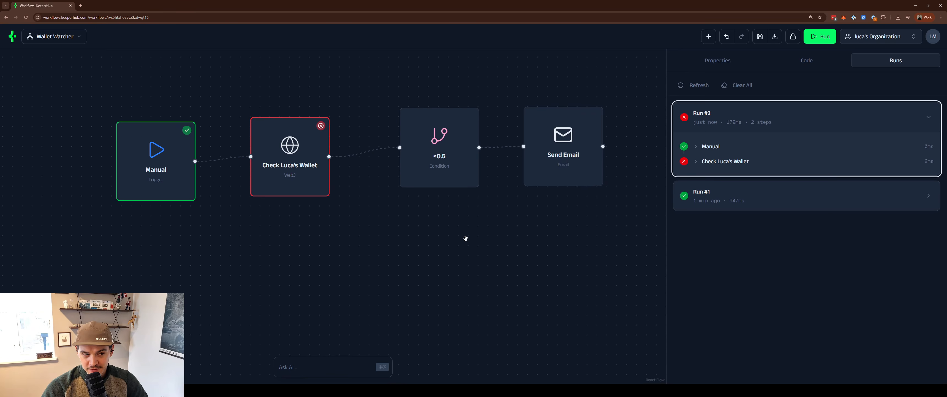
- Expand Run #2's failed wallet-check step to read its 'Invalid Ethereum address' error
left_click(708, 163)
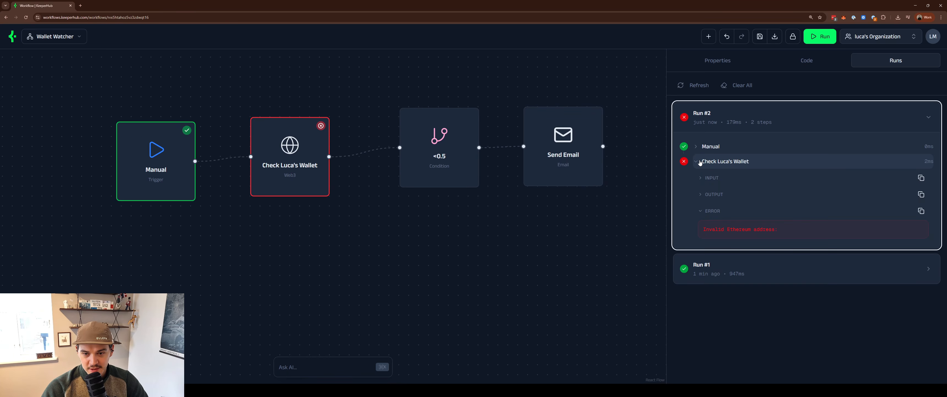
left_click_drag(714, 231, 784, 226)
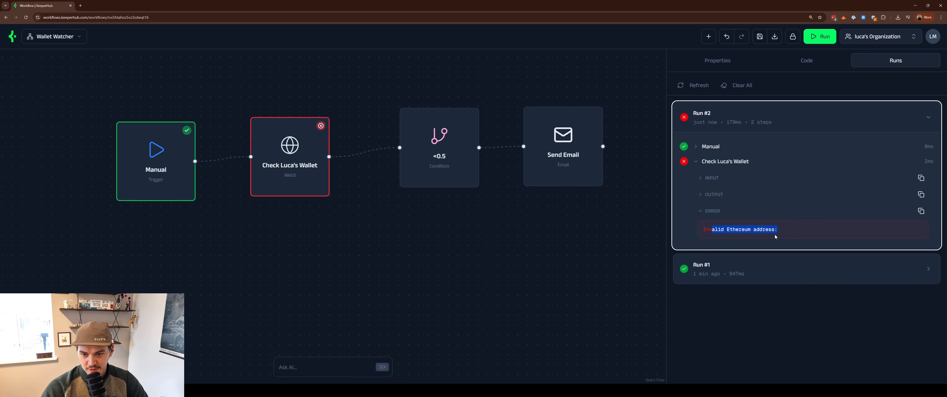
left_click(778, 233)
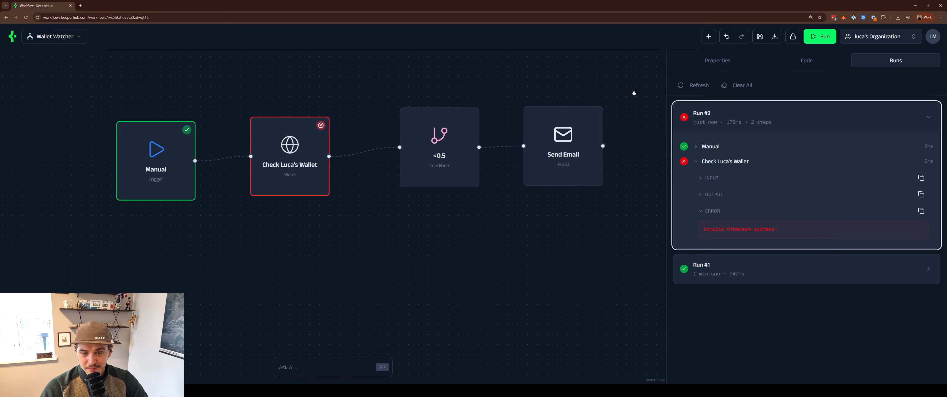
left_click_drag(613, 91, 605, 117)
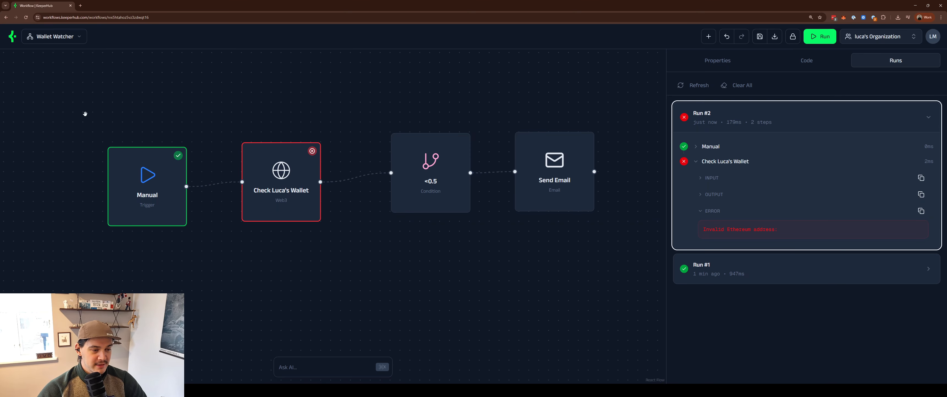
- Visit the Hub's Wallet ETH Filler template, then start a new blank workflow instead
left_click(59, 36)
left_click(81, 84)
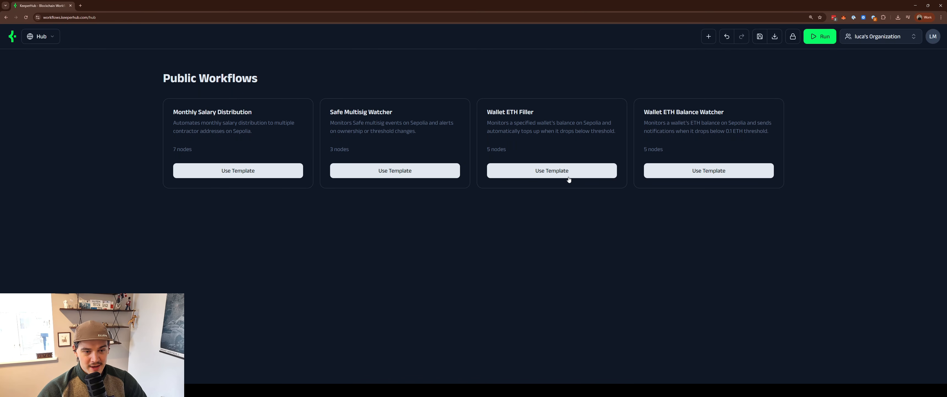
left_click(569, 176)
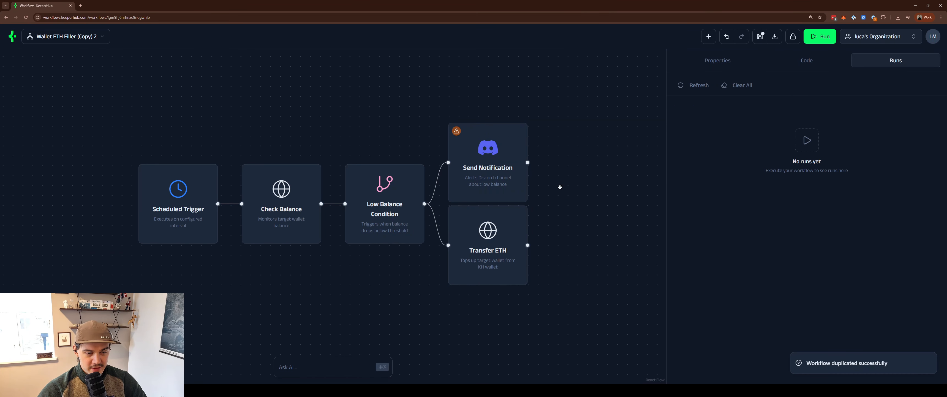
left_click(96, 42)
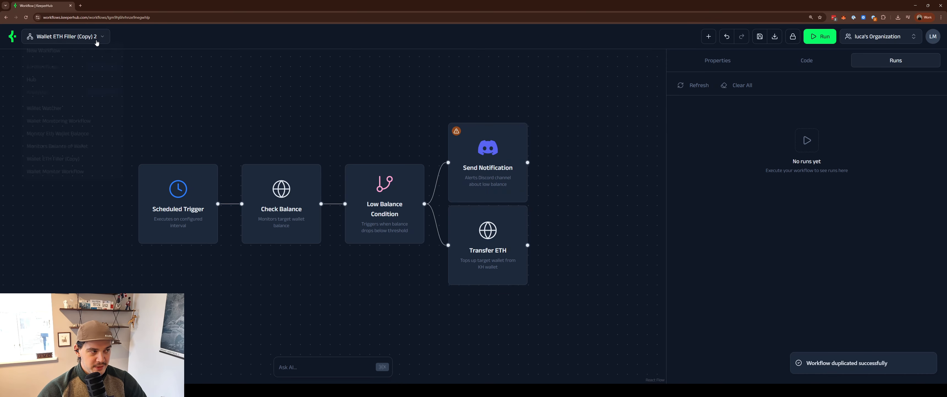
left_click(87, 59)
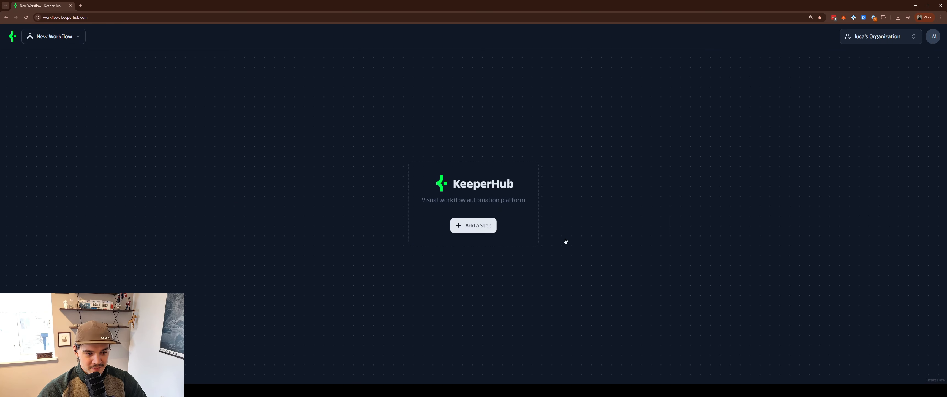
- Add a Manual trigger as the first step and bring up the AI prompt
left_click(474, 226)
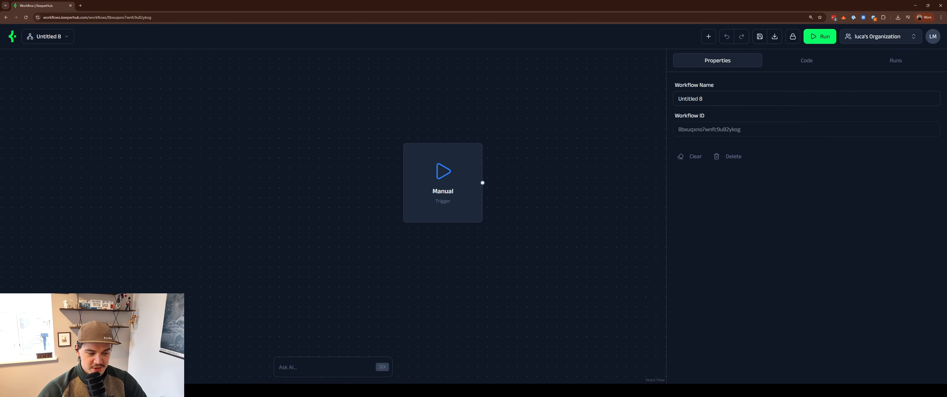
left_click_drag(544, 268, 517, 285)
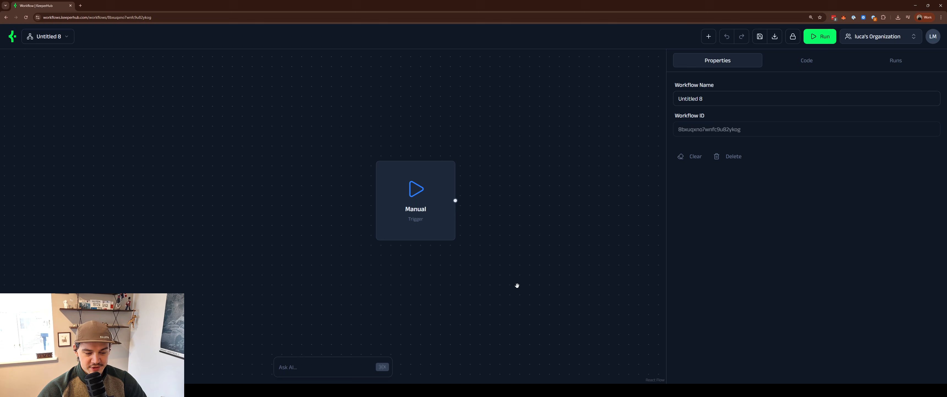
left_click(335, 373)
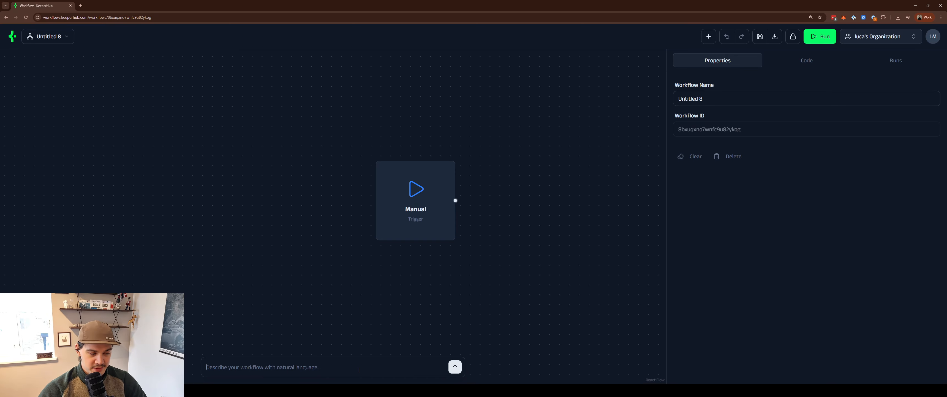
left_click_drag(407, 285, 360, 309)
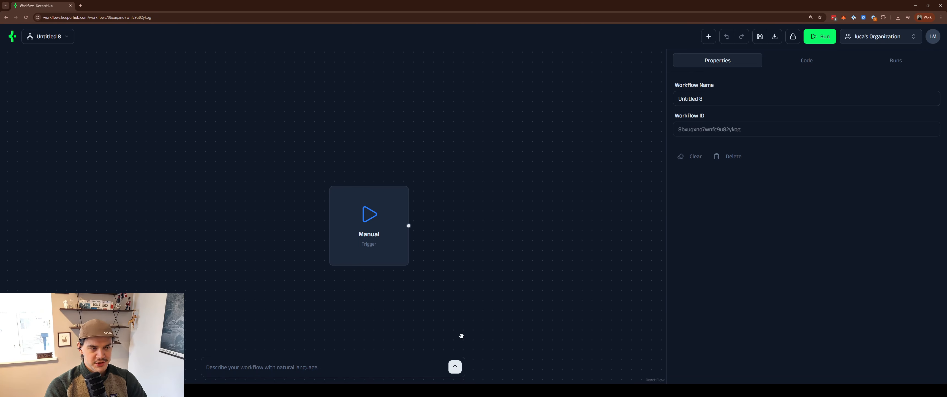
- Ask AI to monitor the pasted wallet address and email the user when it drops below 0.5
type("Create a wor")
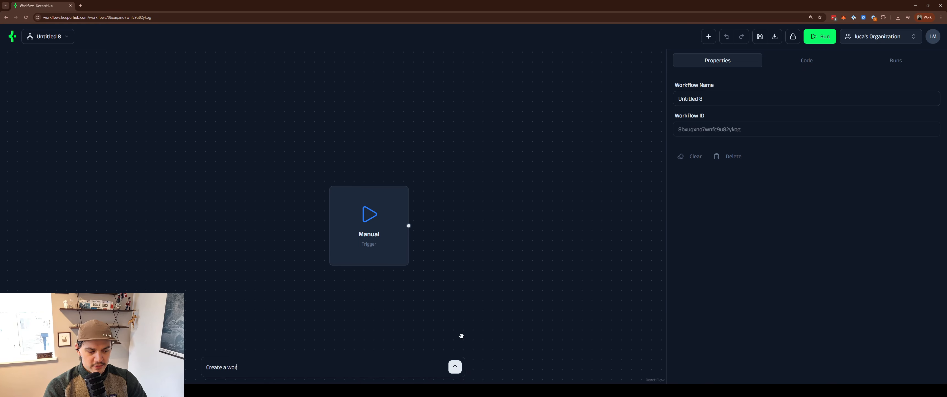
type("kflow that monitor")
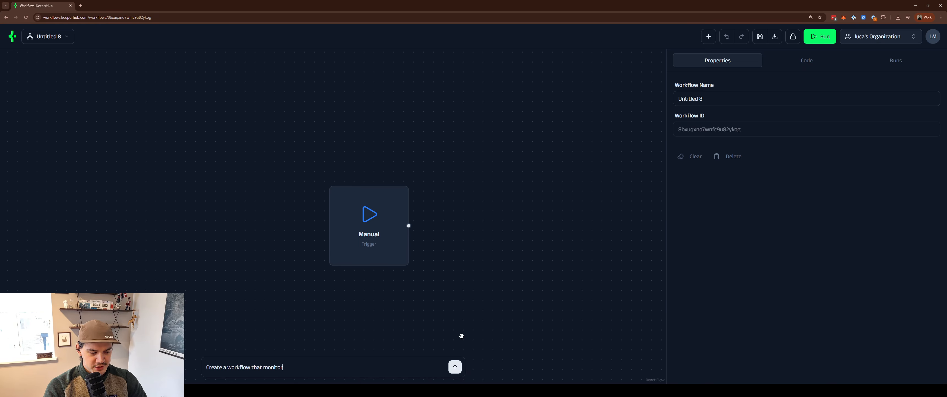
type("s this walelt")
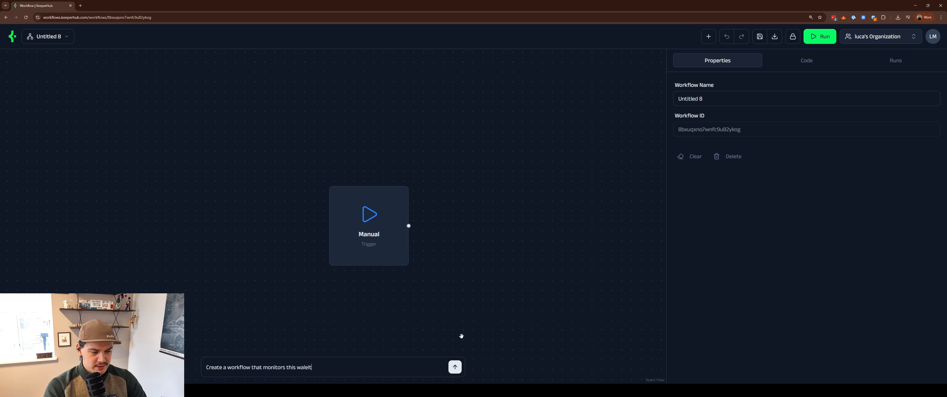
key("BackSpace")
key("BackSpace")
key("BackSpace")
type("let")
key("ctrl+v")
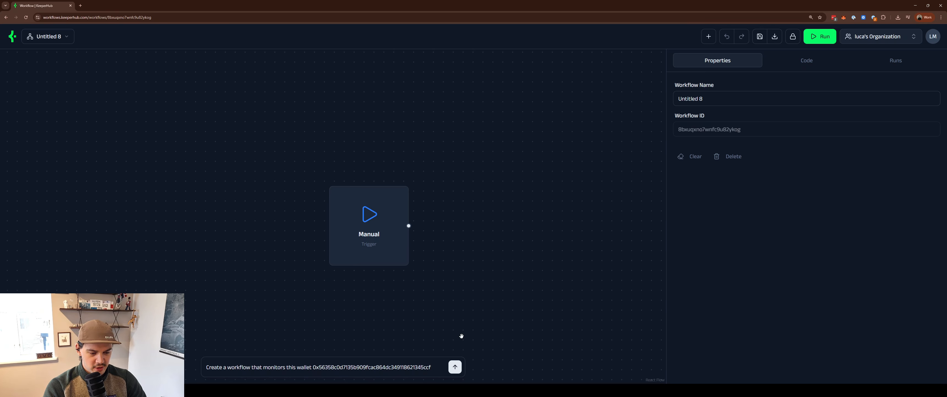
type("and noti")
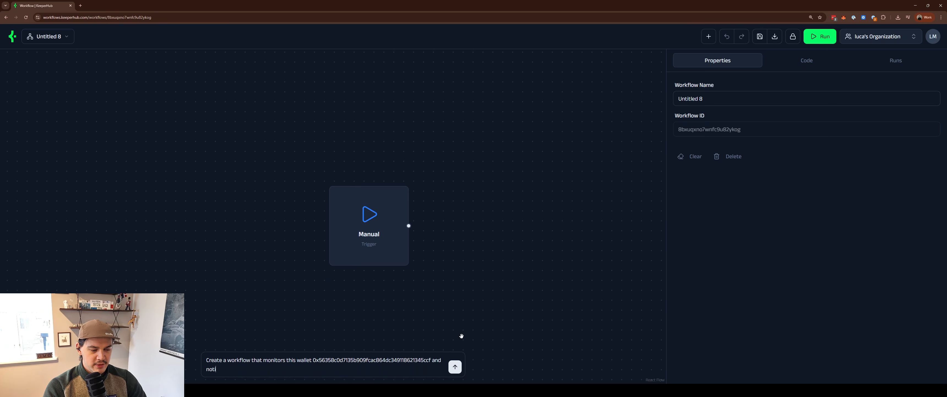
type("fy me via email")
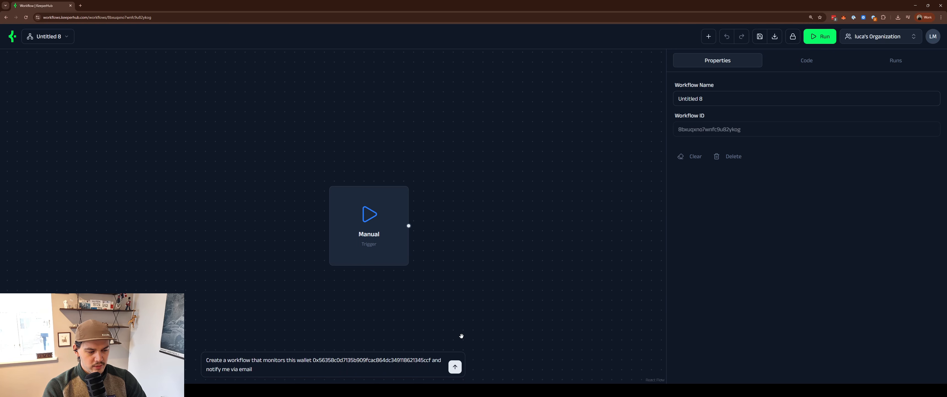
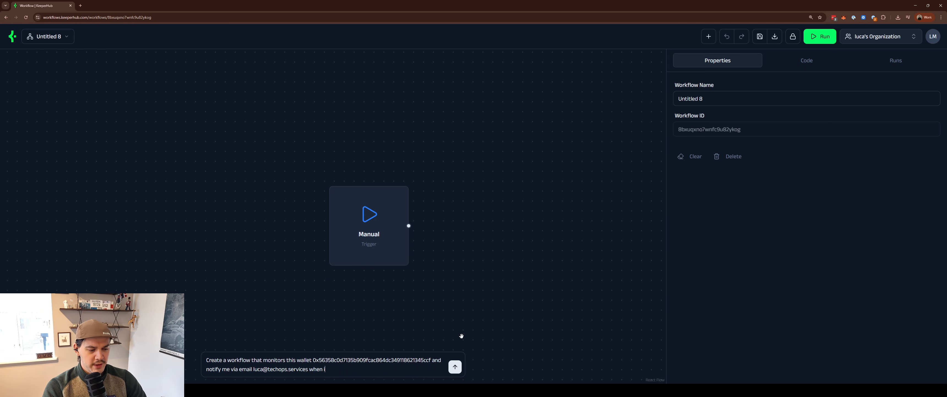
type("t drops below 0.5")
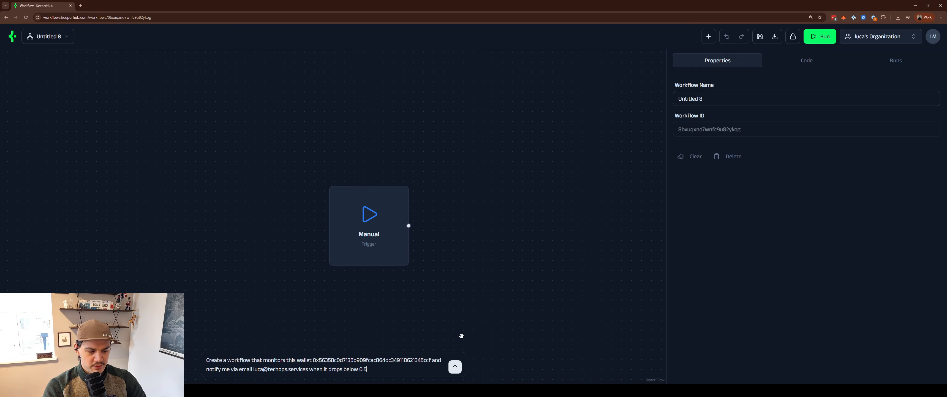
key("Return")
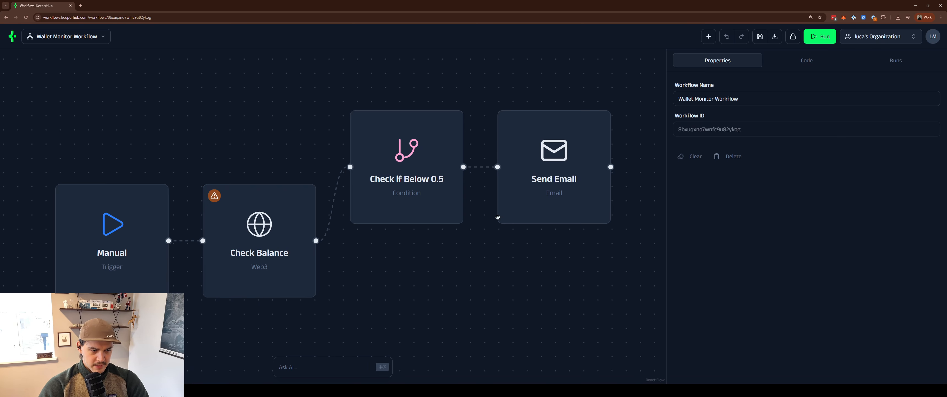
- Set the Check Balance step's network to Sepolia Testnet
scroll(448, 241, "down", 3)
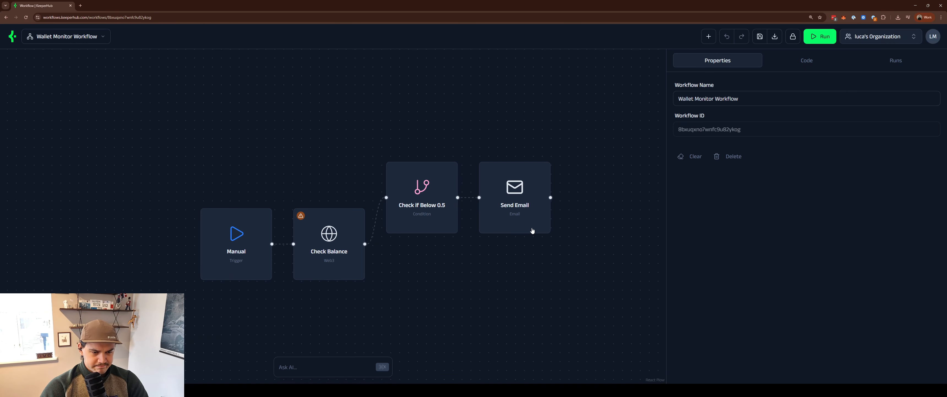
left_click(301, 218)
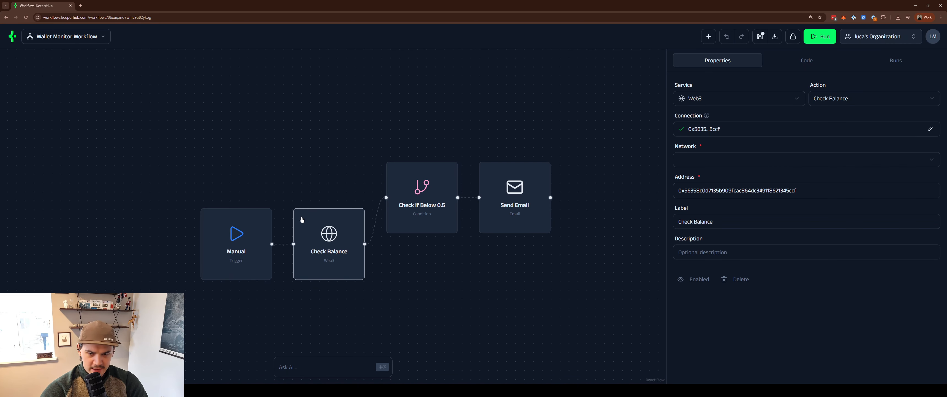
left_click(706, 164)
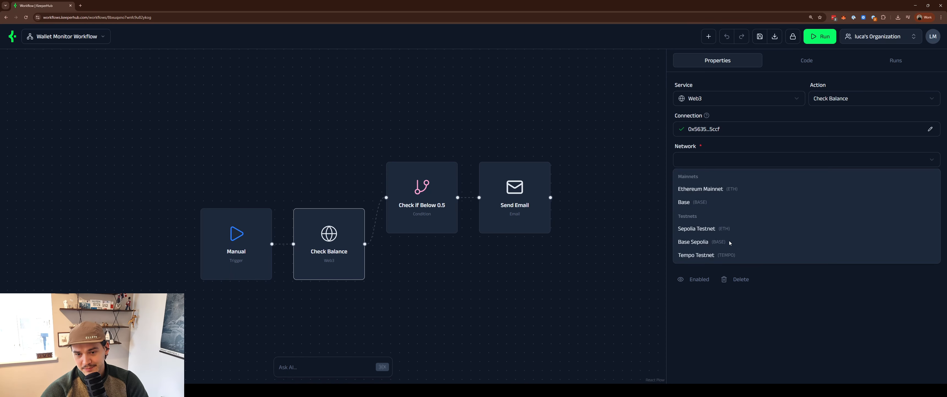
left_click(717, 228)
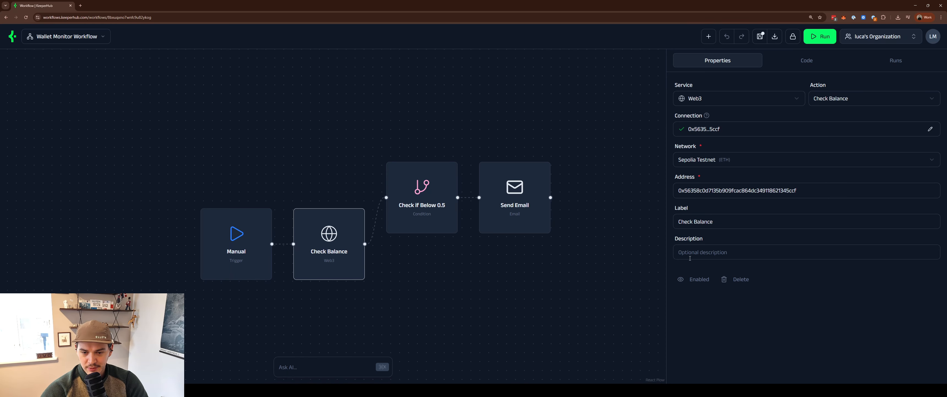
- Review the Send Email, Check if Below 0.5, Check Balance and Manual trigger settings
left_click(606, 274)
left_click(520, 210)
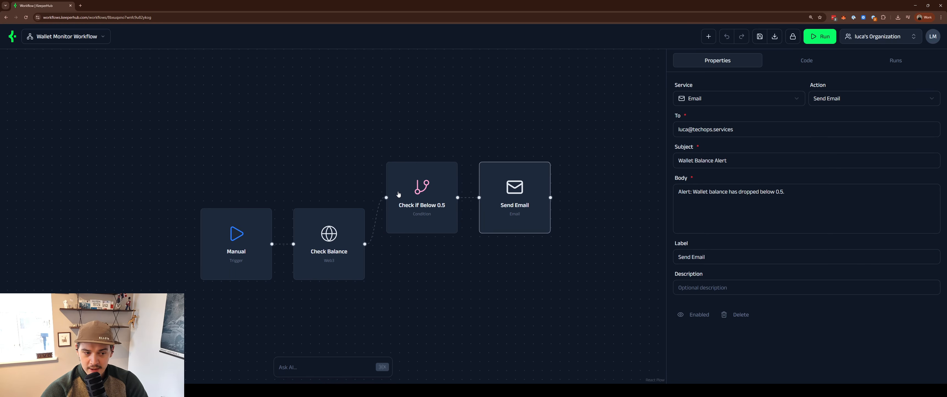
left_click(428, 191)
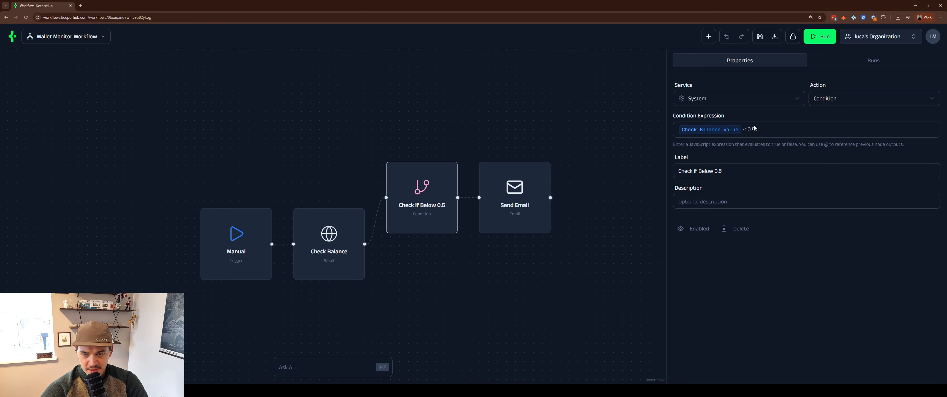
left_click(596, 263)
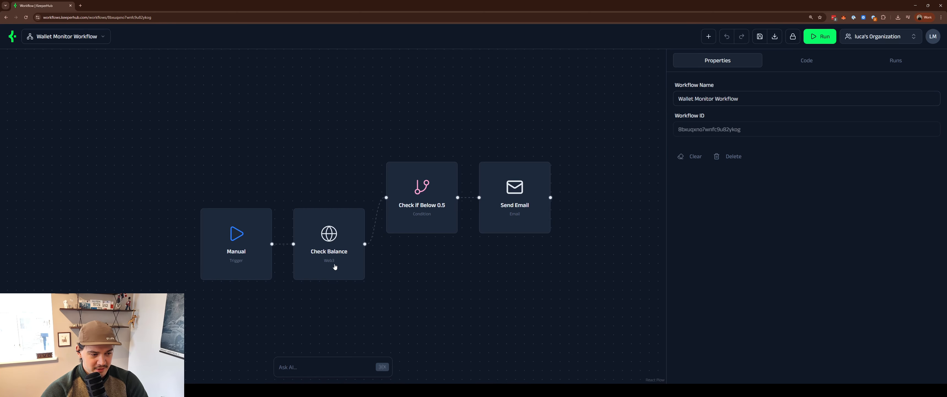
left_click(341, 254)
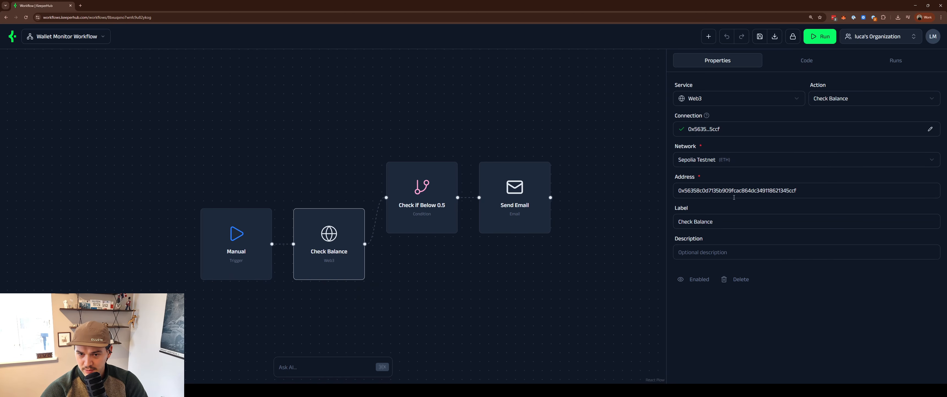
left_click(258, 259)
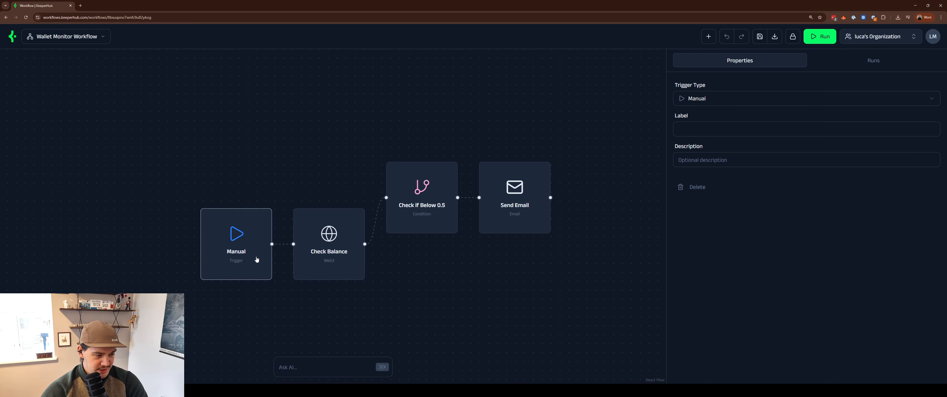
left_click(549, 293)
left_click_drag(501, 285, 533, 269)
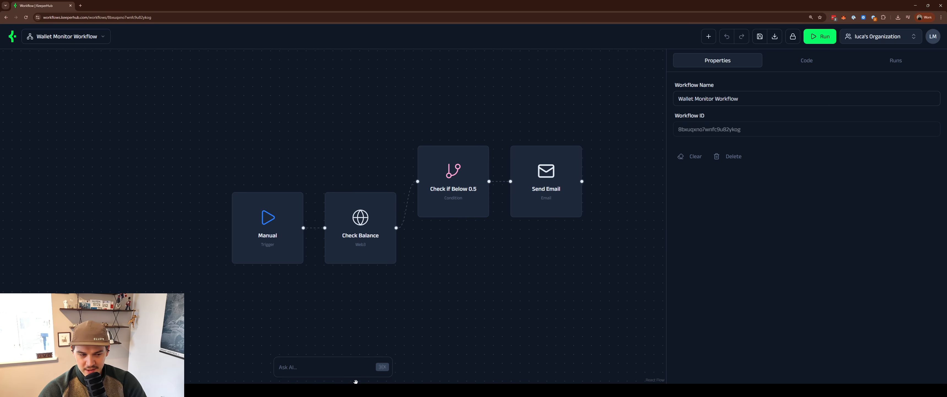
- Bring up the AI prompt again, then show the list of saved workflows
left_click(326, 370)
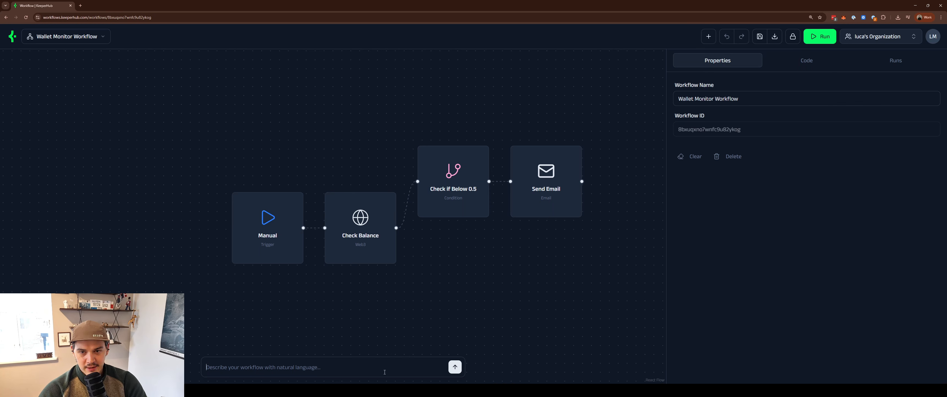
left_click(349, 356)
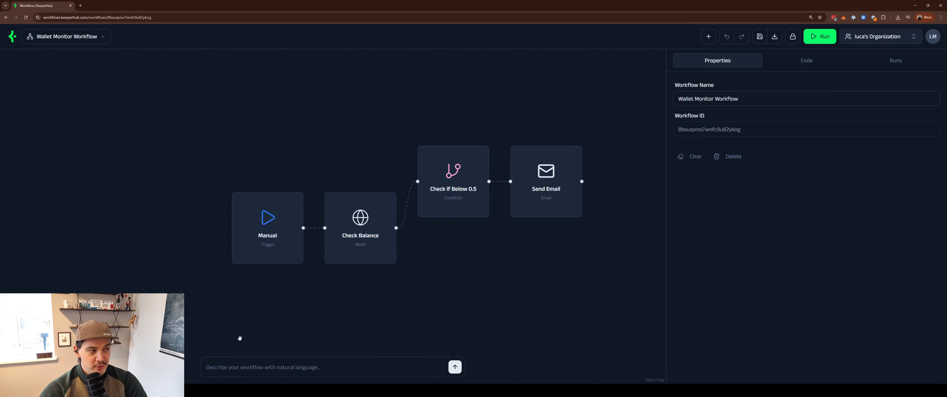
left_click(40, 37)
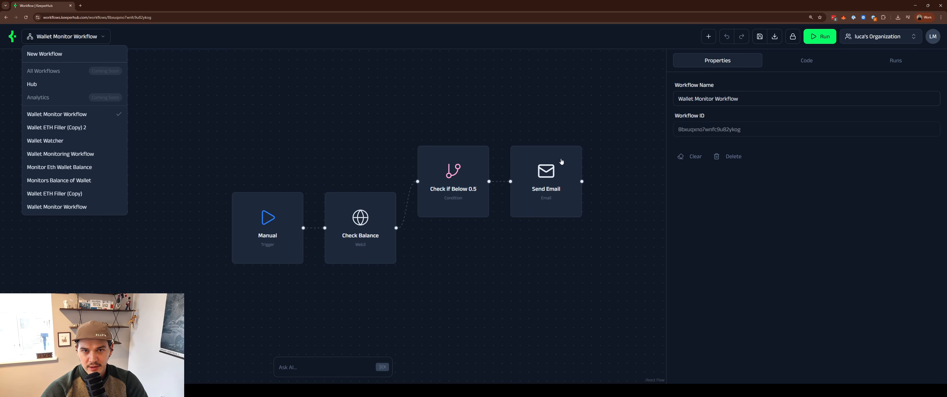
- Dismiss the workflow dropdown to leave the Wallet Monitor Workflow on the canvas
left_click(591, 112)
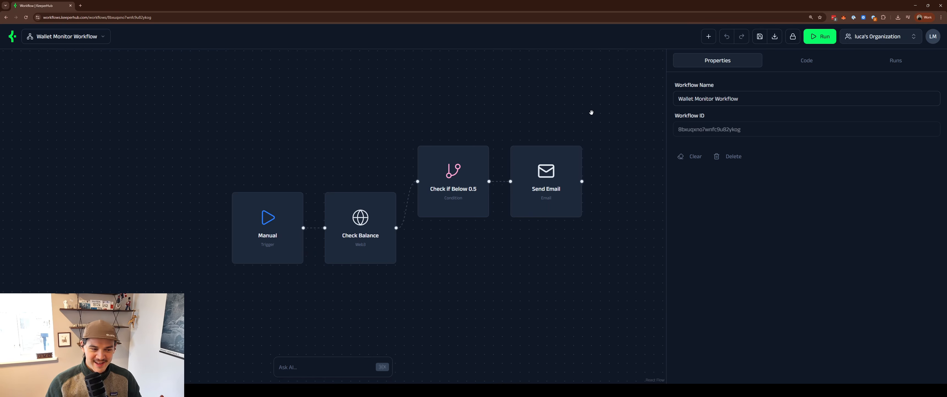